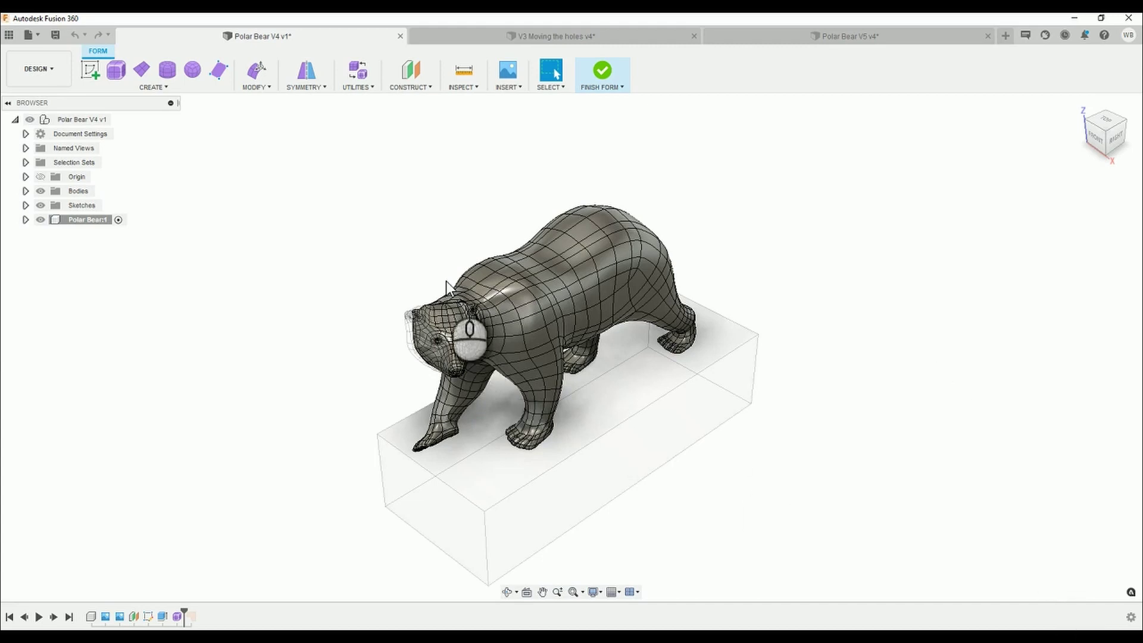
middle_click_drag(476, 417, 442, 294, "shift")
left_click(265, 87)
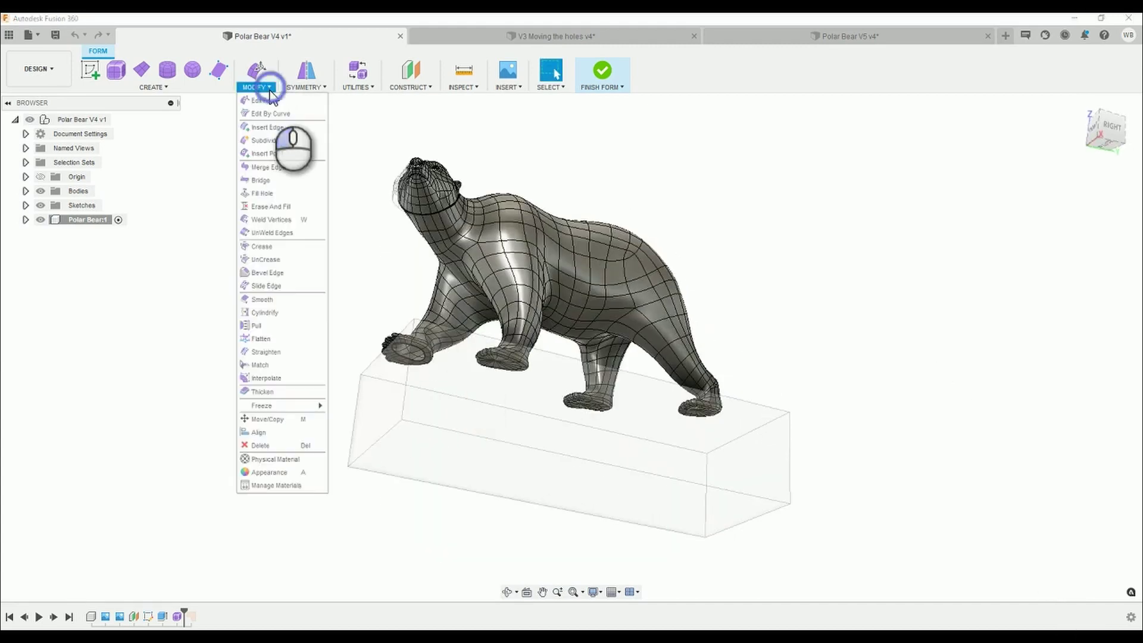
left_click(262, 193)
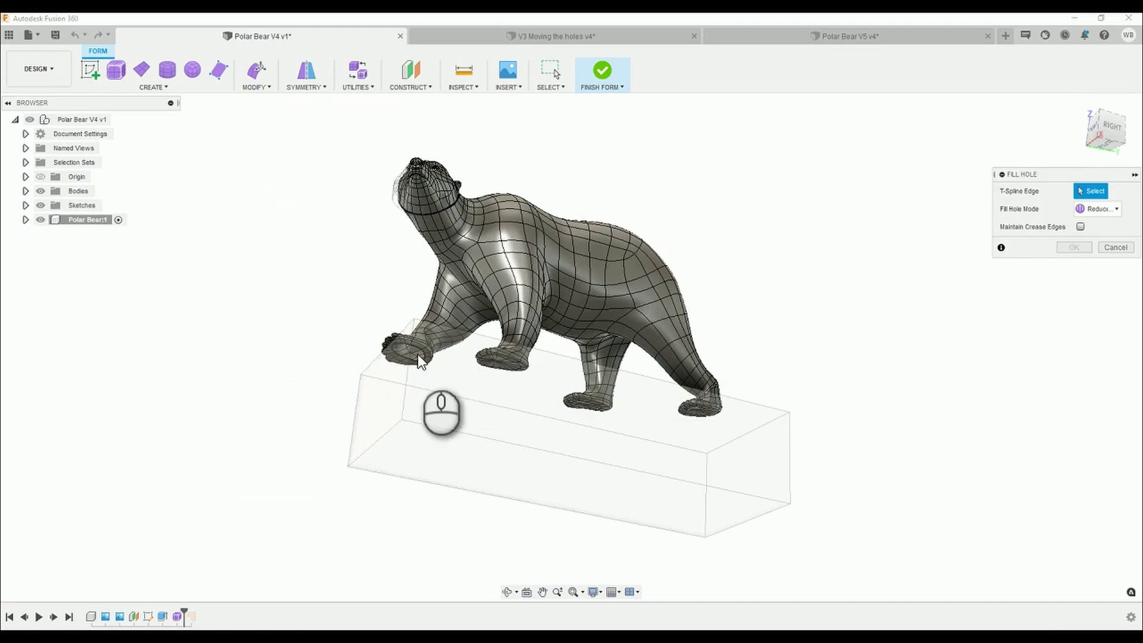
scroll(396, 342, "up", 10)
middle_click_drag(387, 306, 159, 294, "shift")
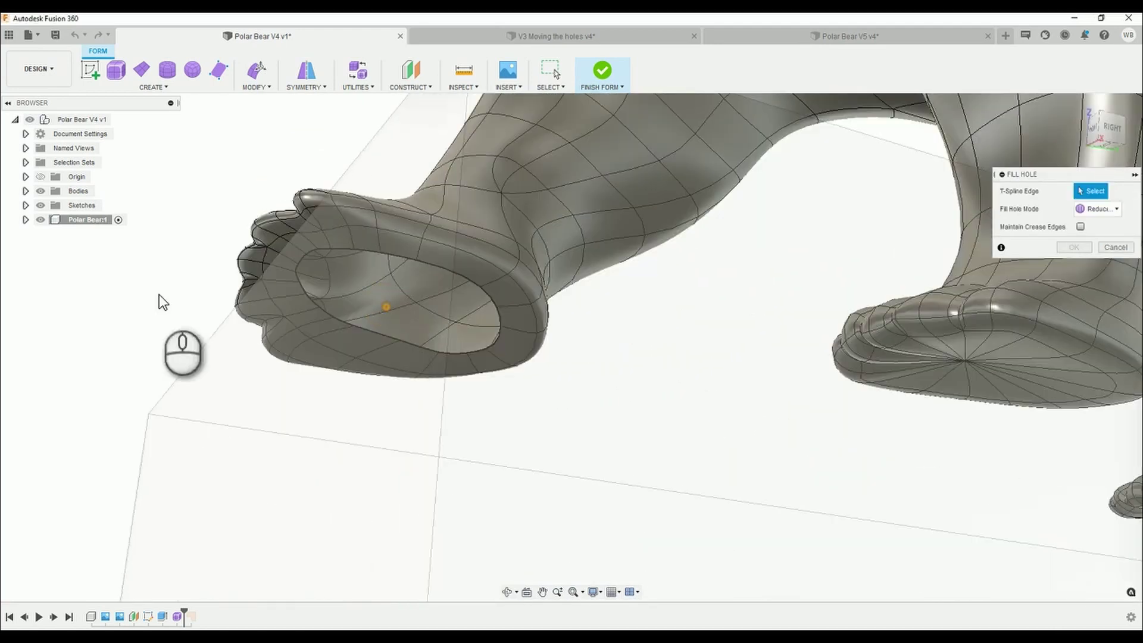
left_click(40, 191)
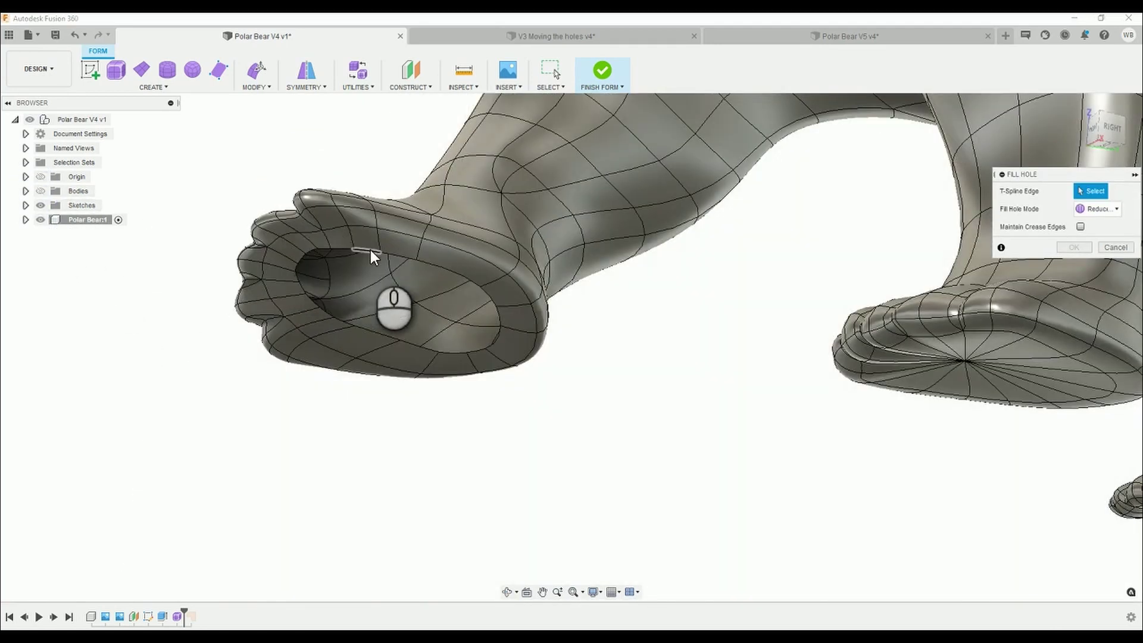
left_click(369, 249)
scroll(732, 262, "down", 8)
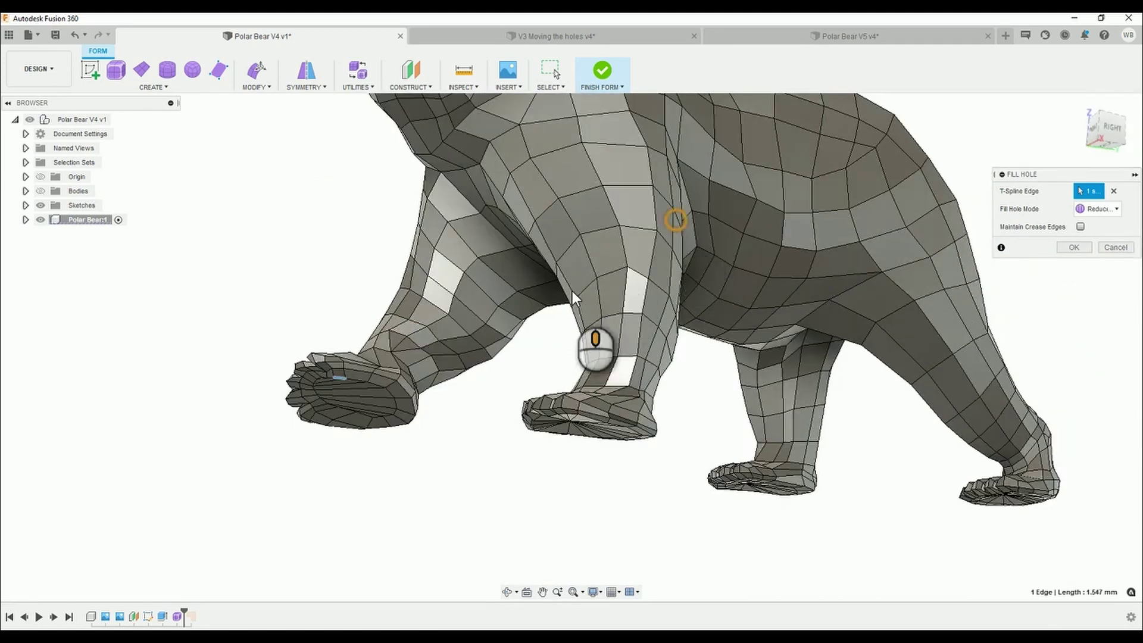
middle_click_drag(564, 301, 648, 275, "shift")
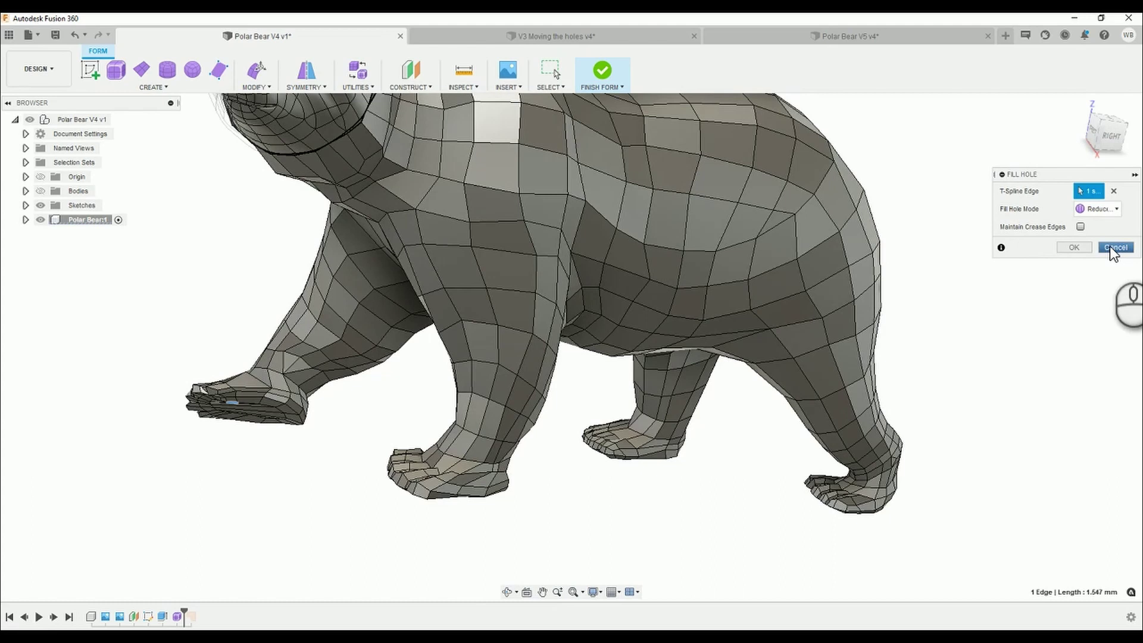
left_click(1113, 248)
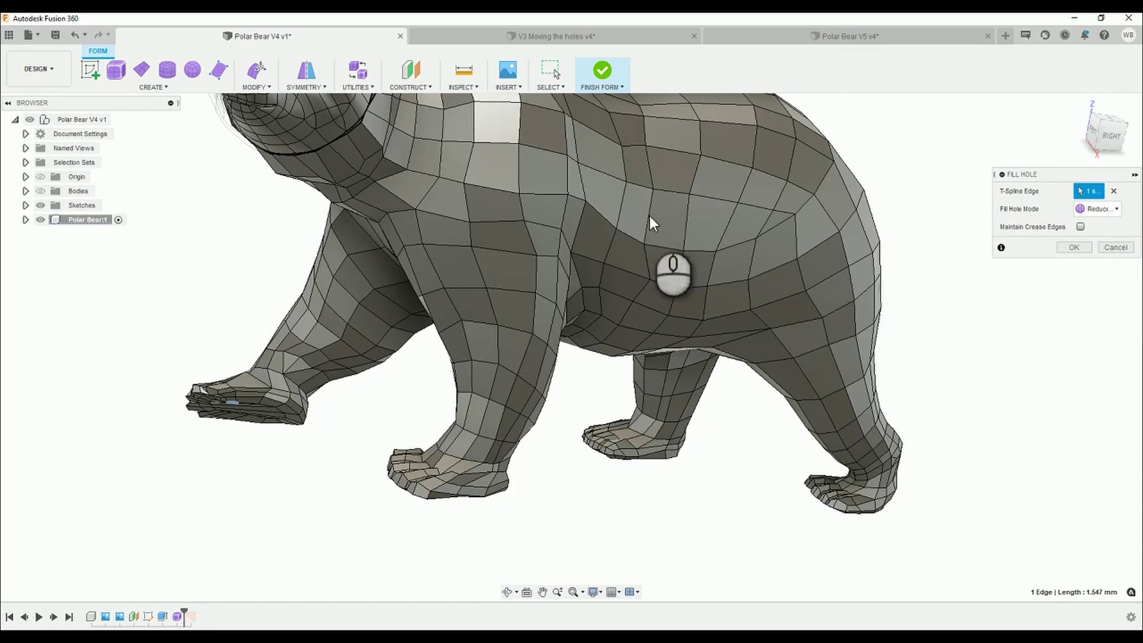
left_click(1114, 247)
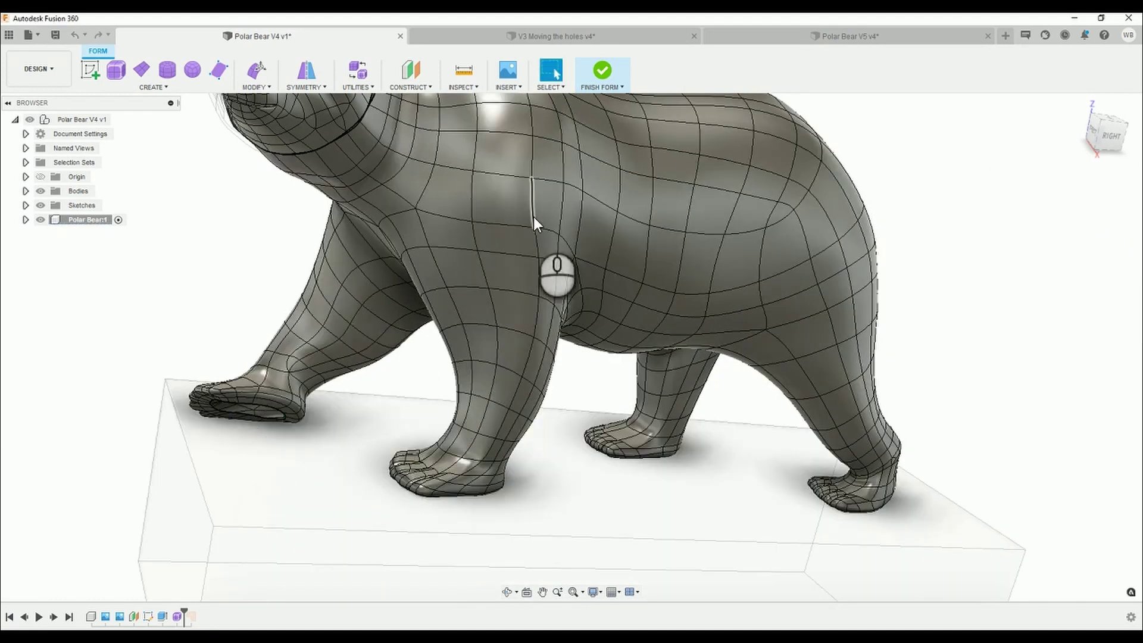
Examine the faces and edges around the toe bases of the planted front paw
middle_click_drag(588, 123, 593, 215)
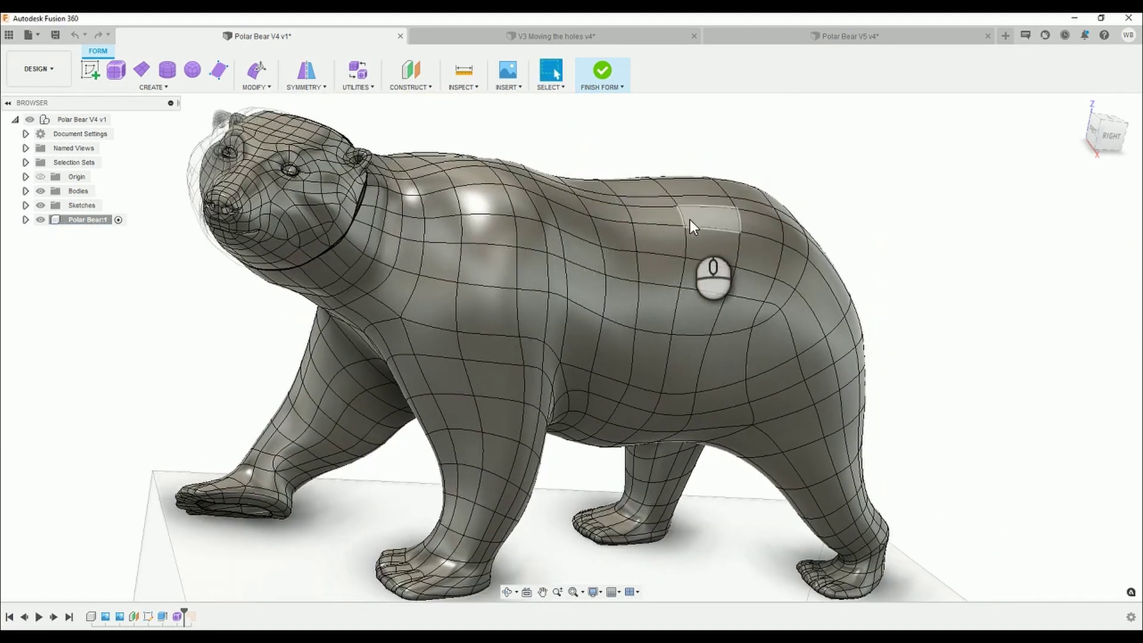
middle_click_drag(398, 248, 349, 302, "shift")
scroll(416, 321, "down", 5)
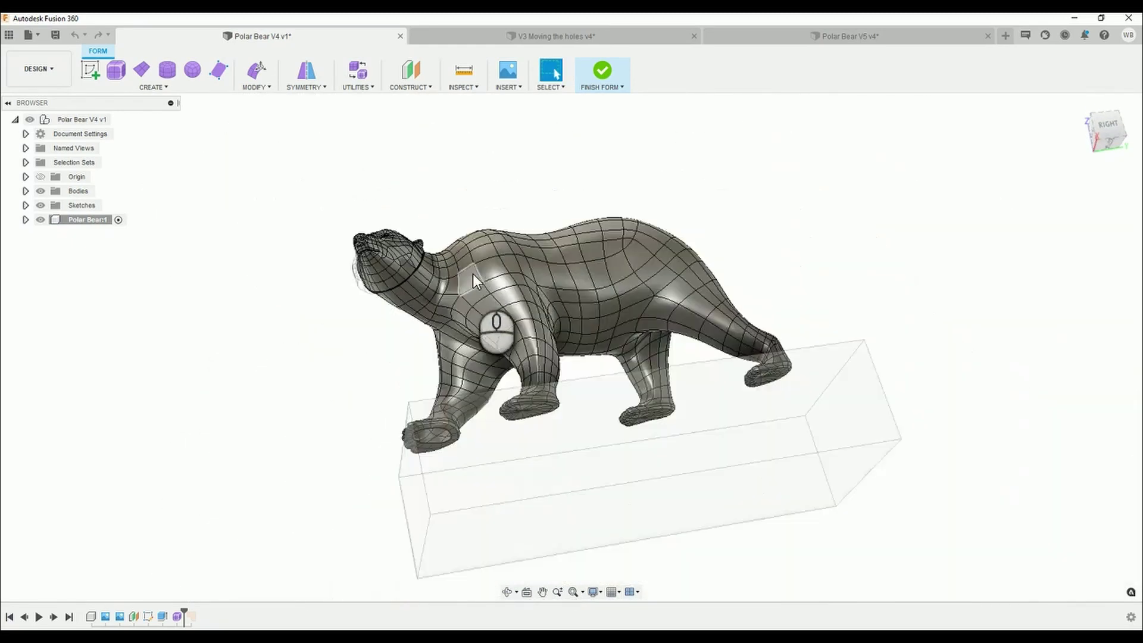
middle_click_drag(416, 428, 537, 443, "shift")
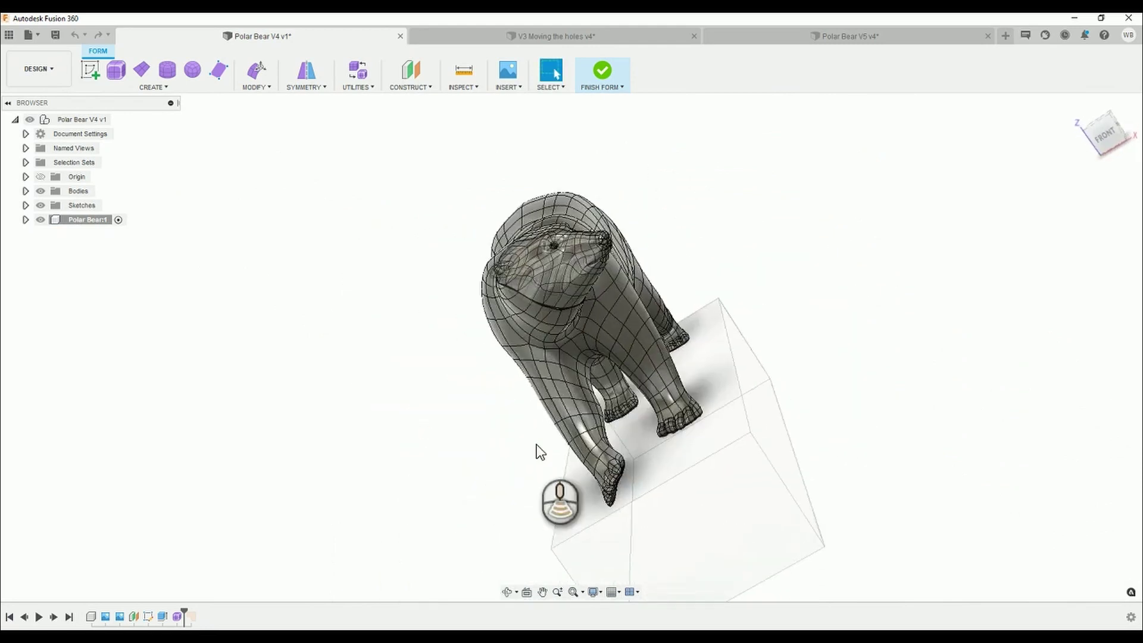
scroll(689, 413, "up", 8)
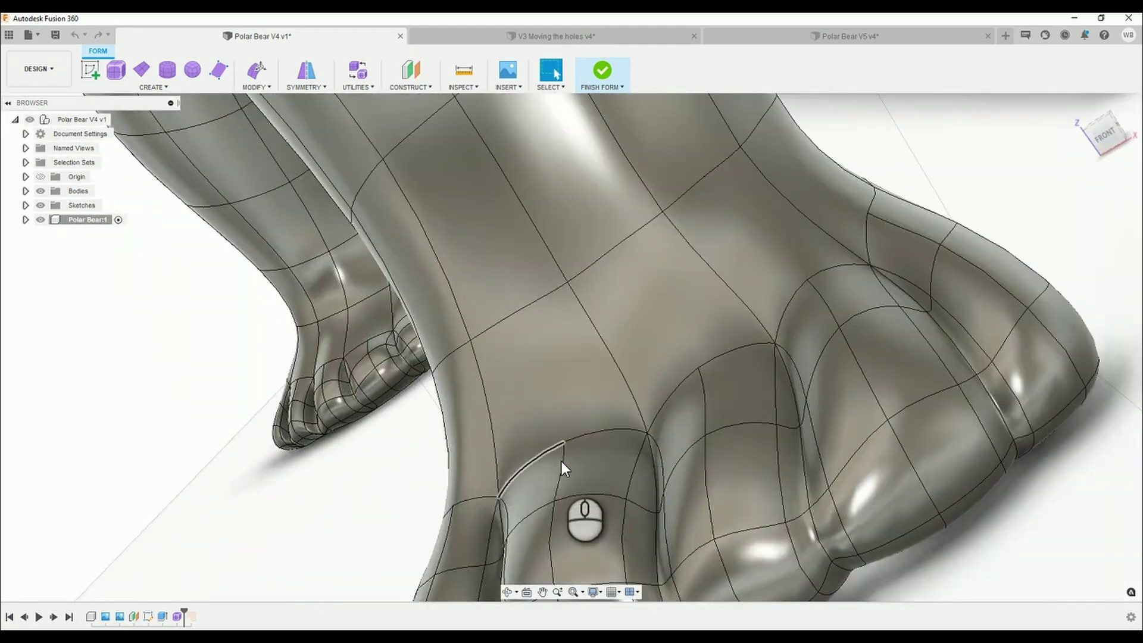
middle_click_drag(565, 453, 640, 345, "shift")
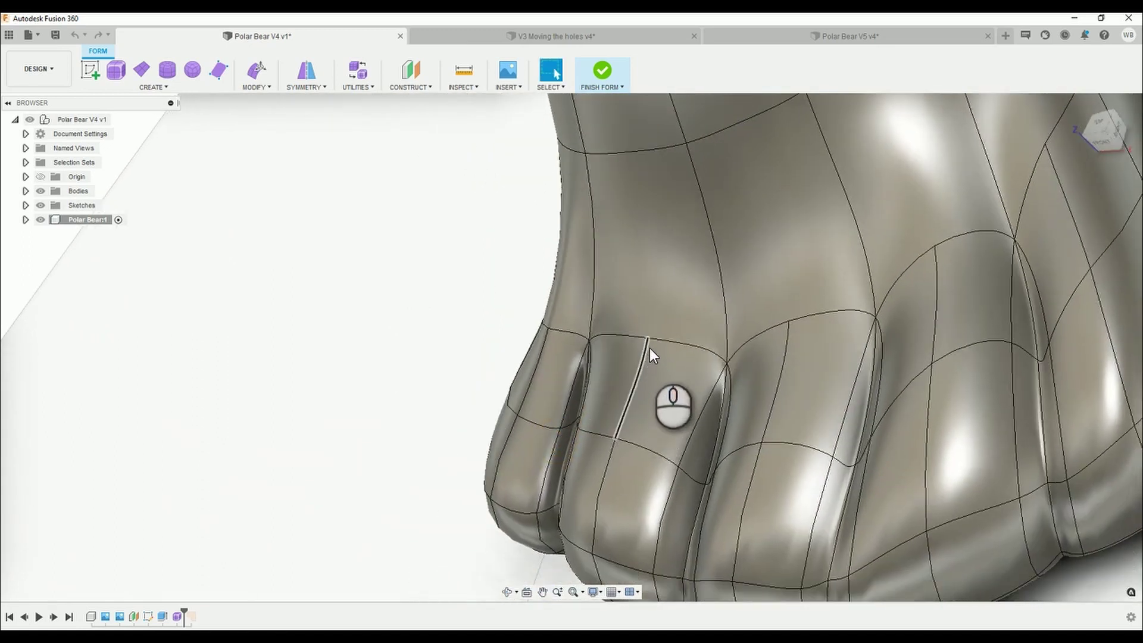
left_click(657, 282)
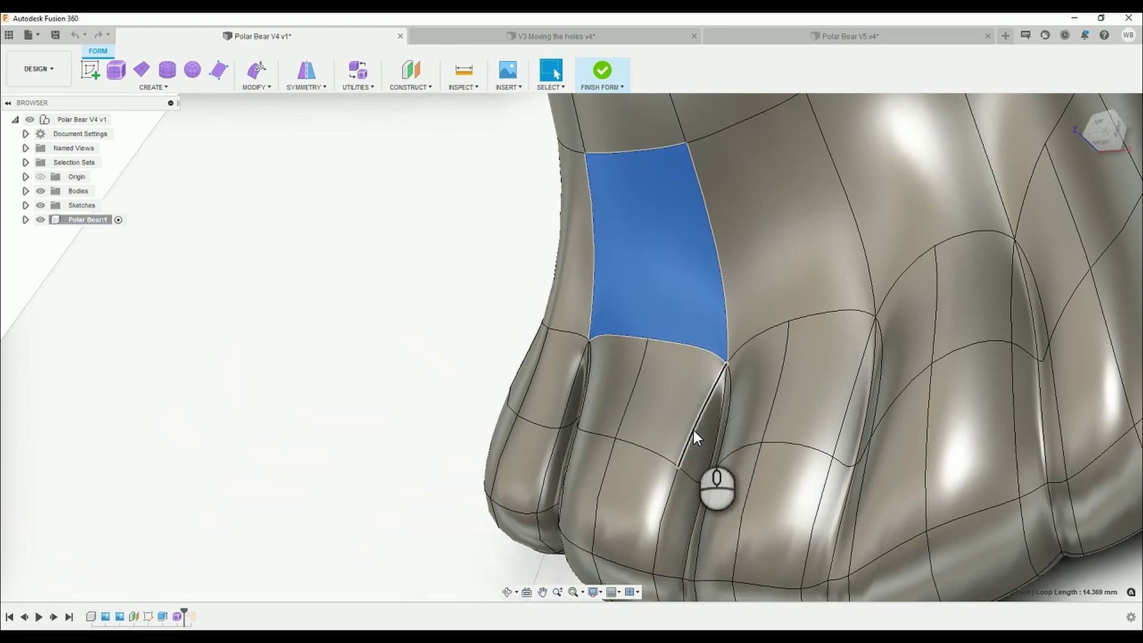
left_click(703, 379)
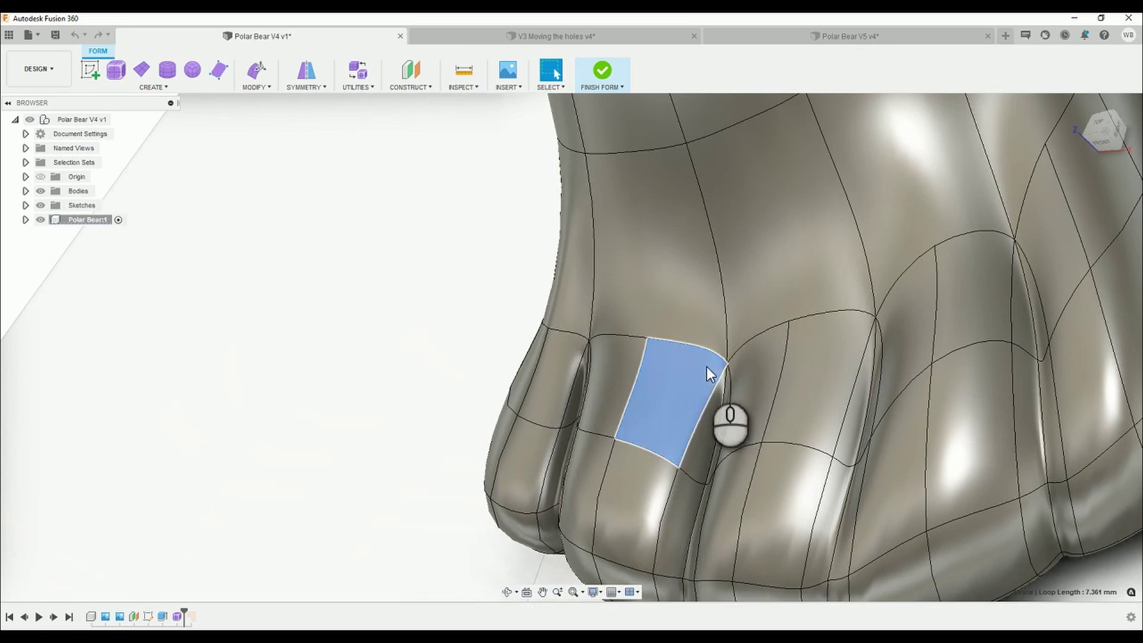
left_click(706, 366)
left_click(715, 395)
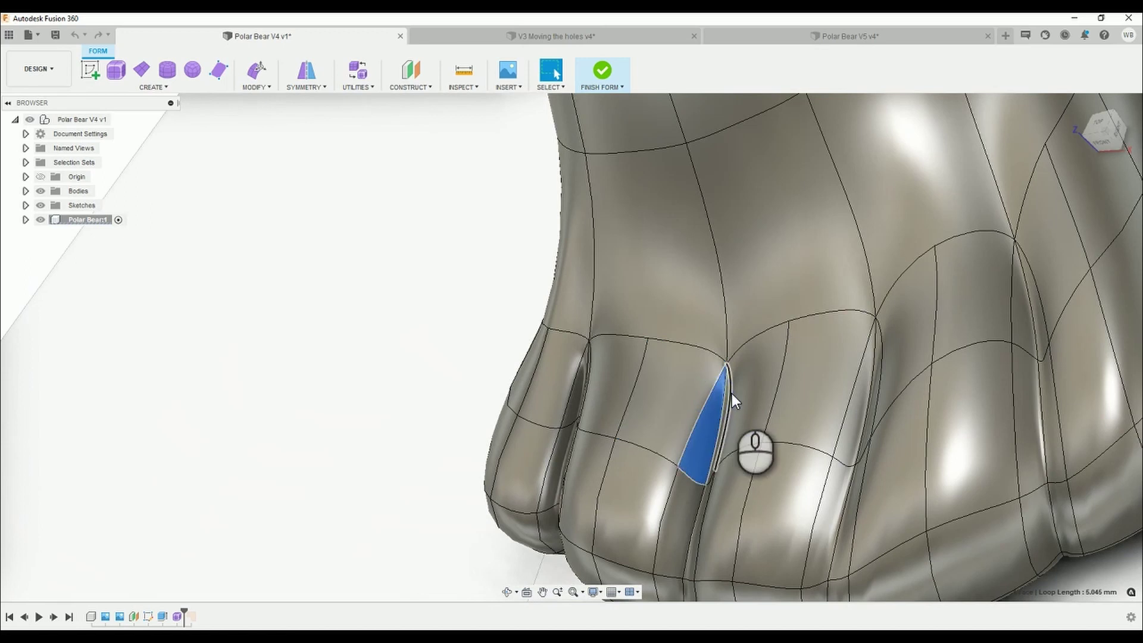
middle_click_drag(726, 395, 744, 391, "shift")
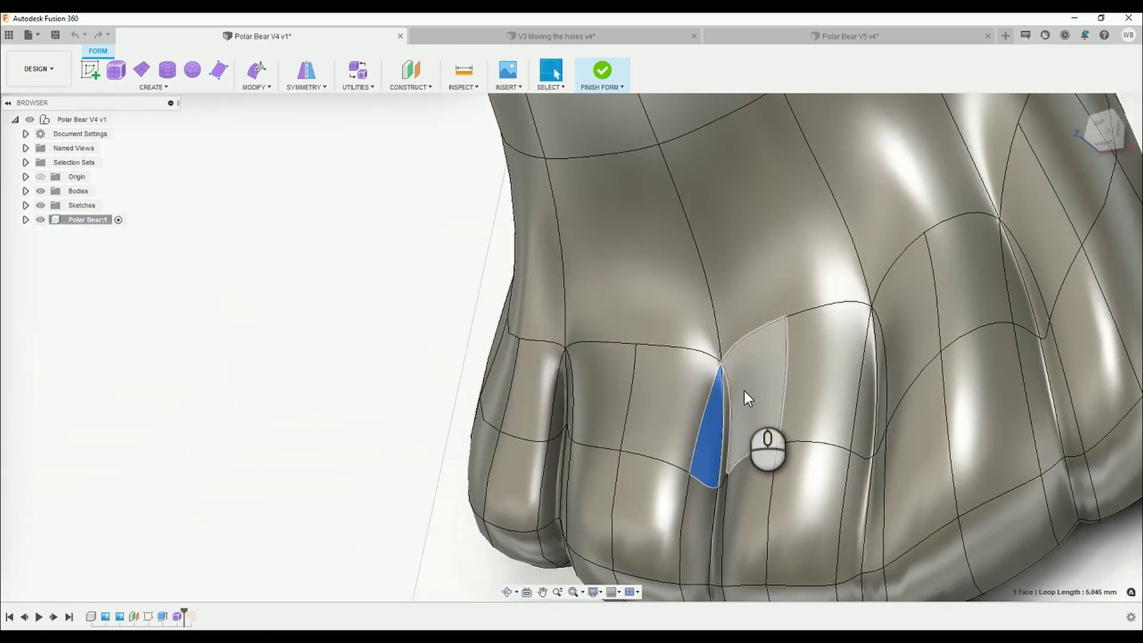
left_click(736, 298)
left_click(684, 301)
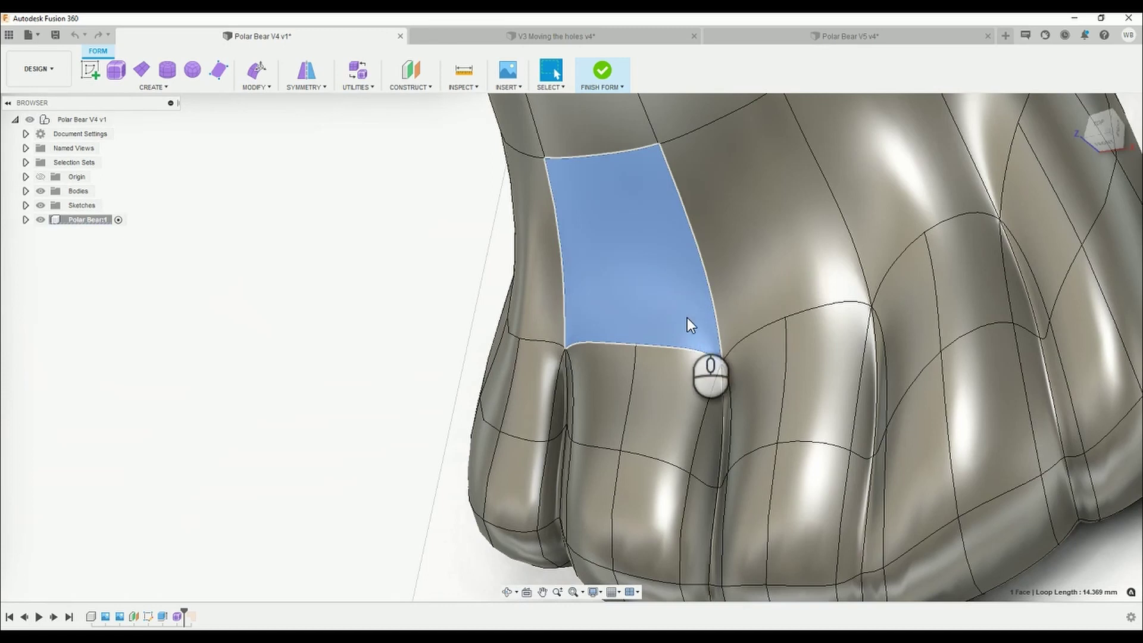
left_click(637, 369)
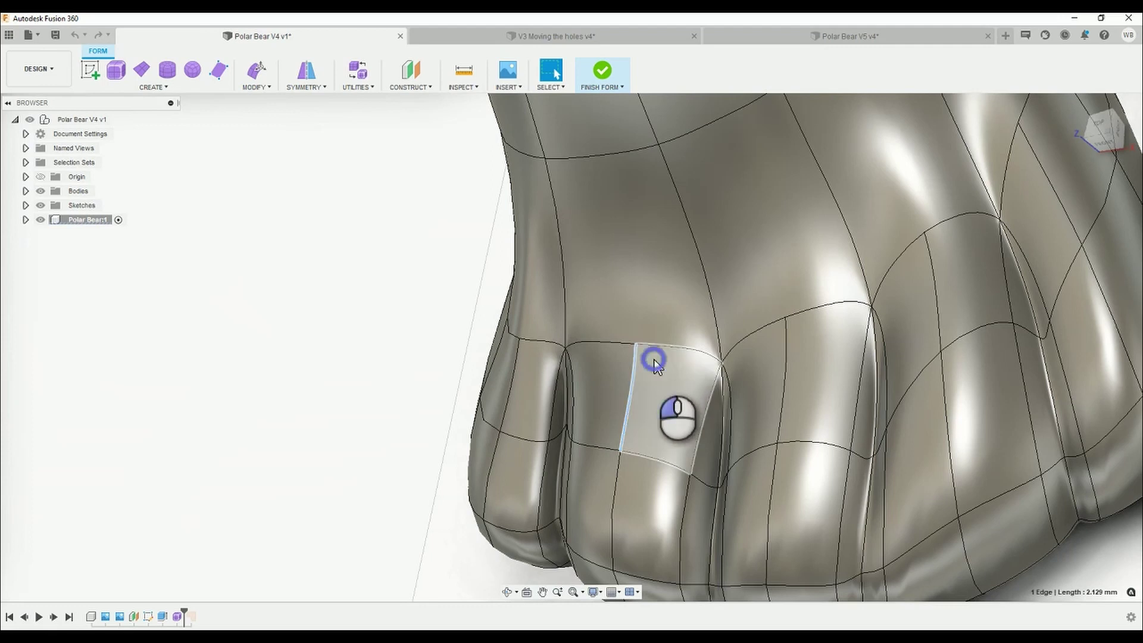
left_click(655, 359)
left_click(596, 363)
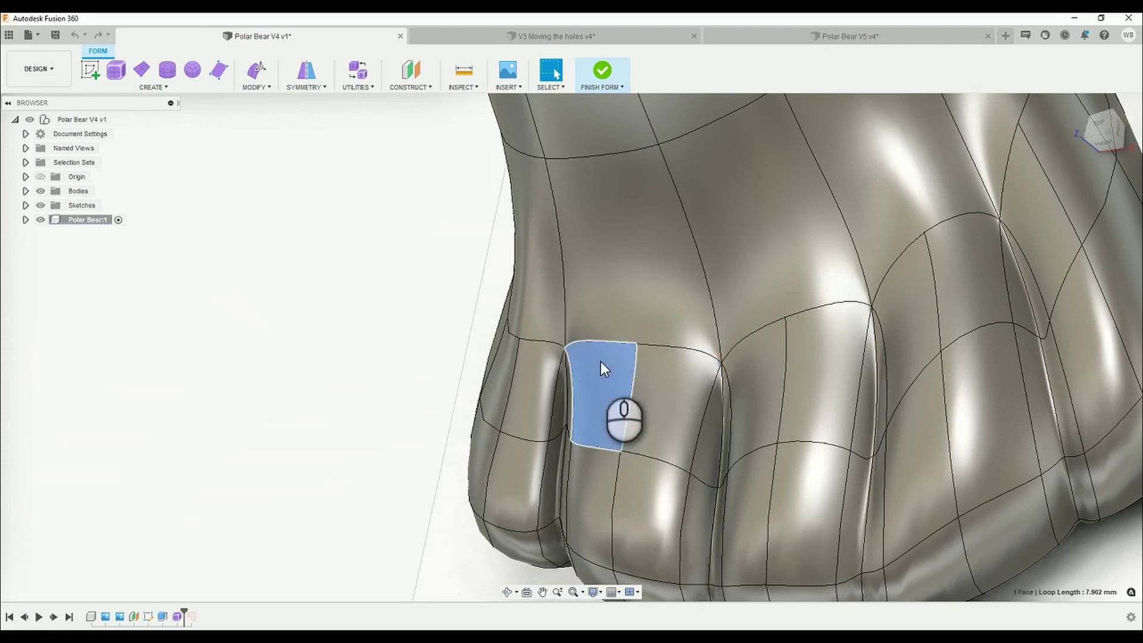
left_click(626, 259)
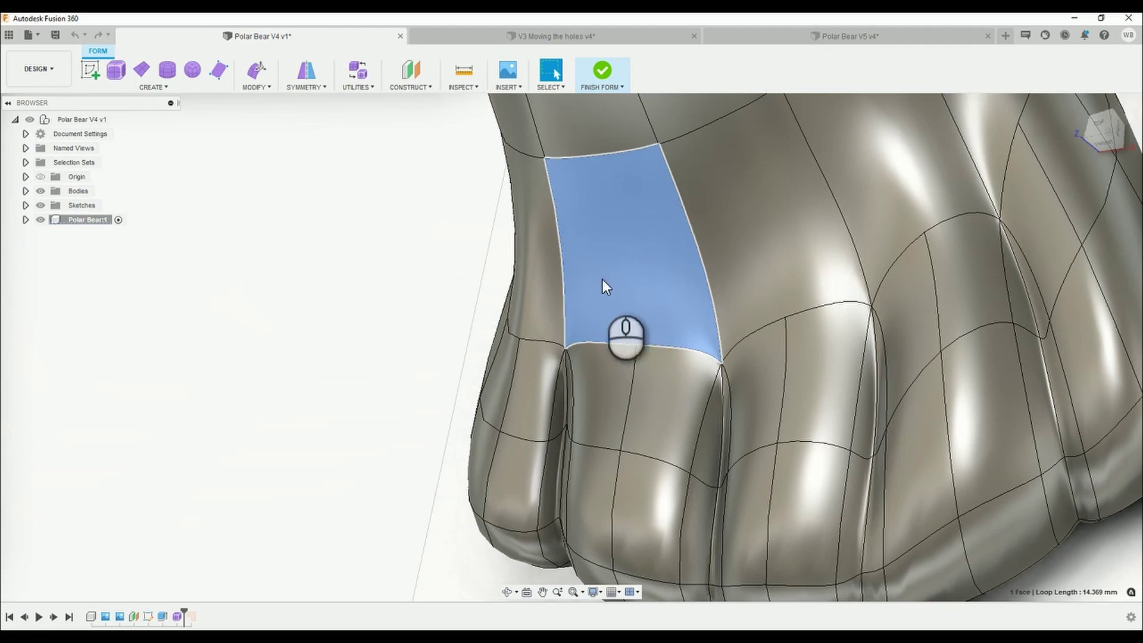
scroll(642, 262, "down", 5)
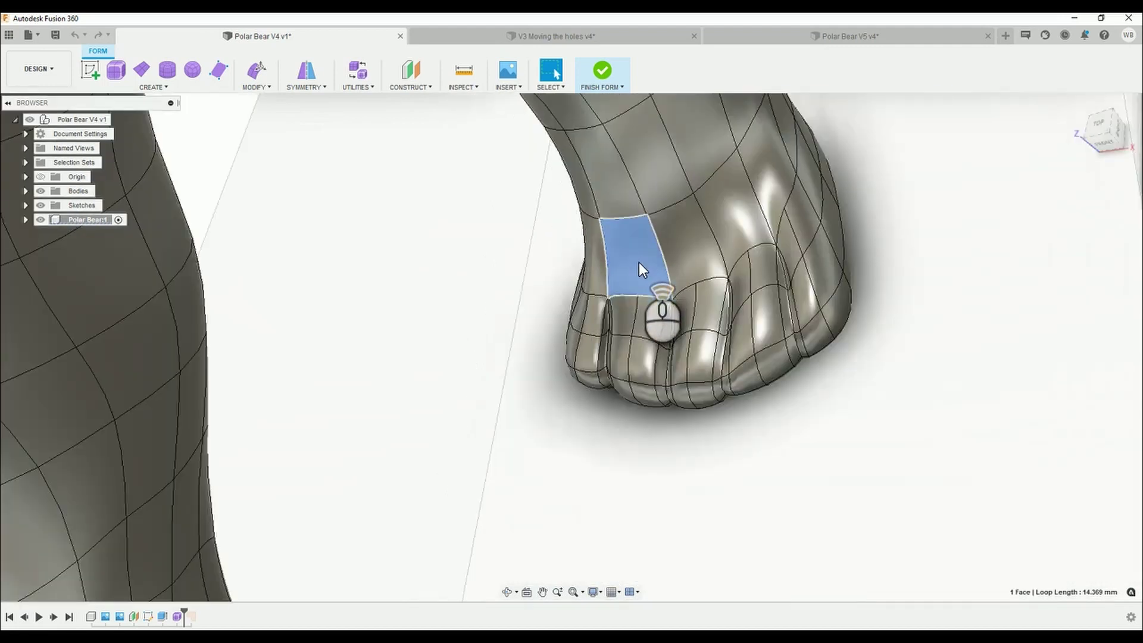
middle_click_drag(605, 208, 669, 212, "shift")
left_click(966, 361)
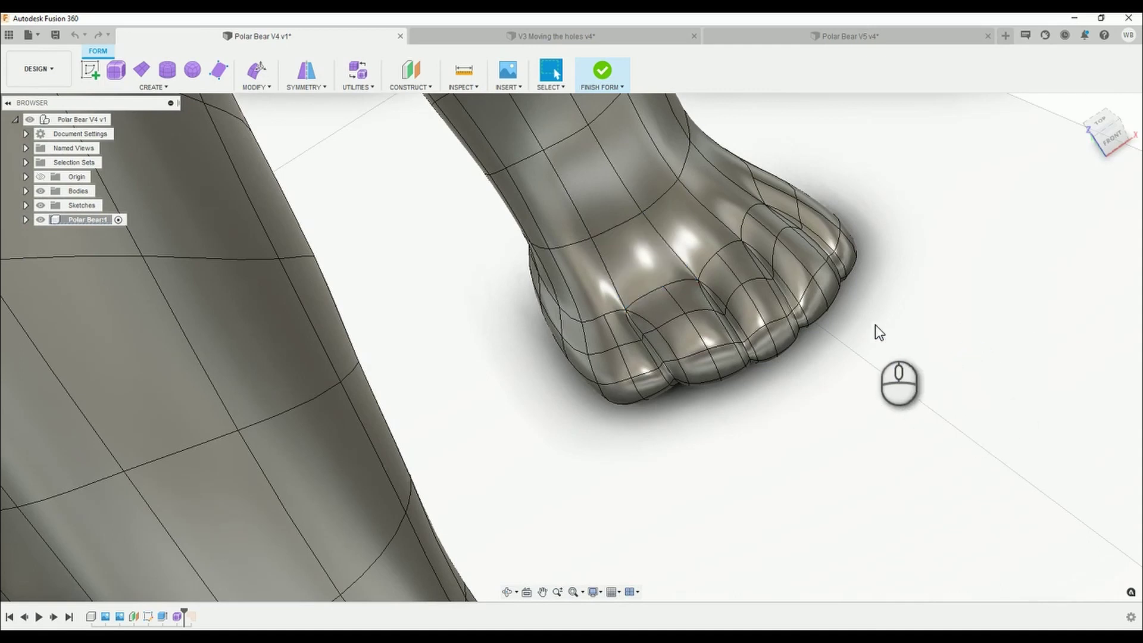
Weld the middle vertices along the toe bases of the planted front paw to the neighbouring vertices between the toes
right_click_drag(602, 322, 605, 316)
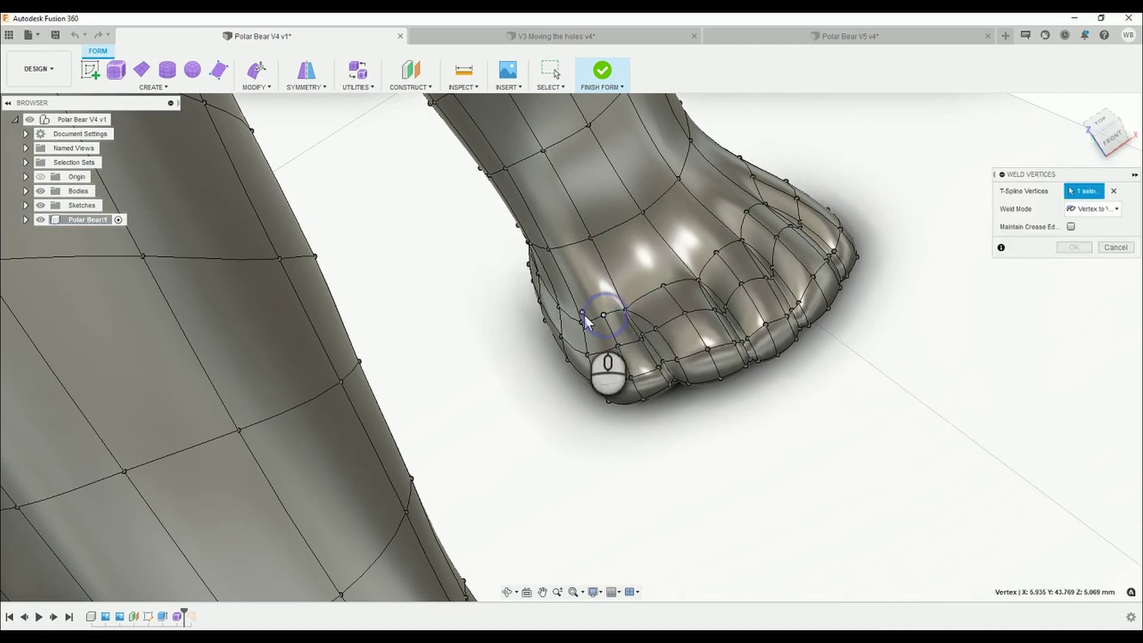
left_click(581, 323)
left_click(662, 285)
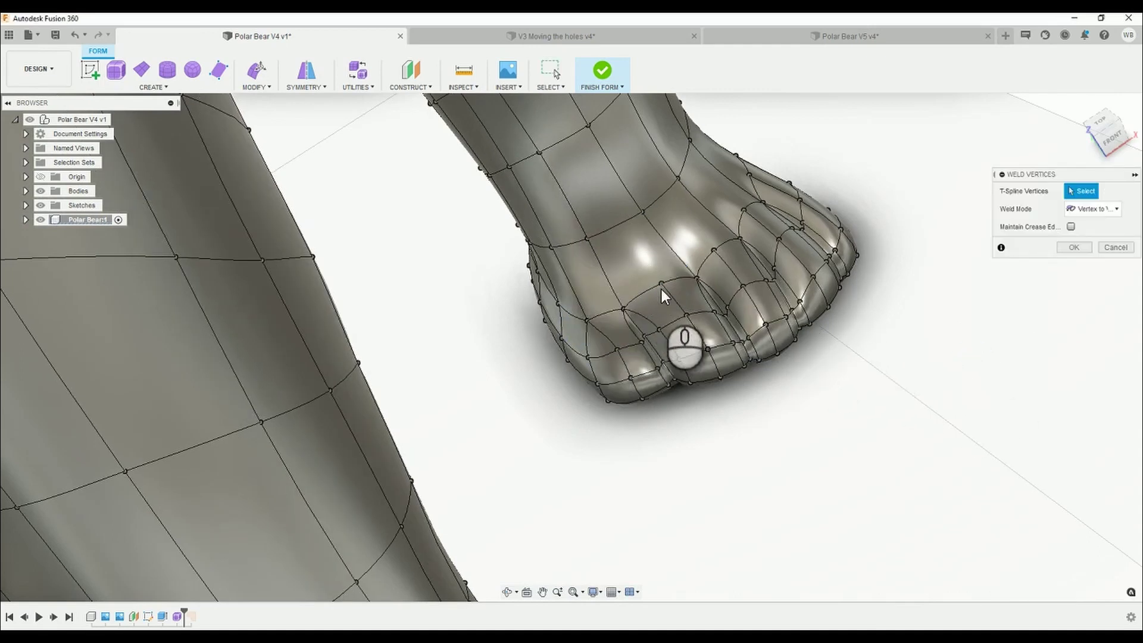
left_click(714, 250)
left_click(714, 250)
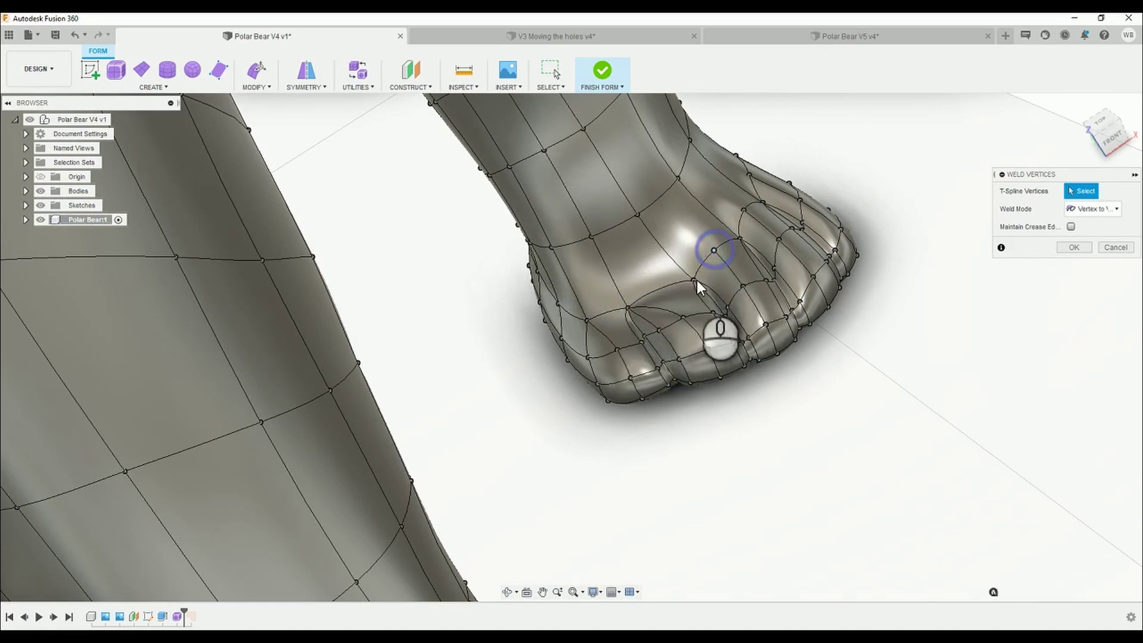
left_click(744, 210)
left_click(738, 240)
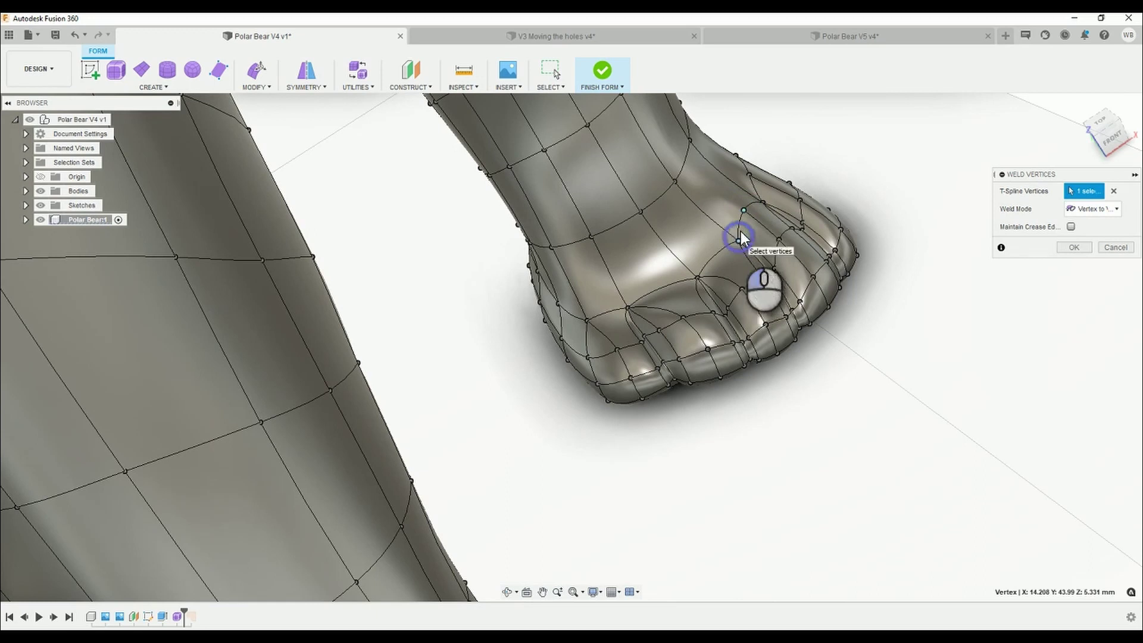
left_click(749, 176)
left_click(759, 205)
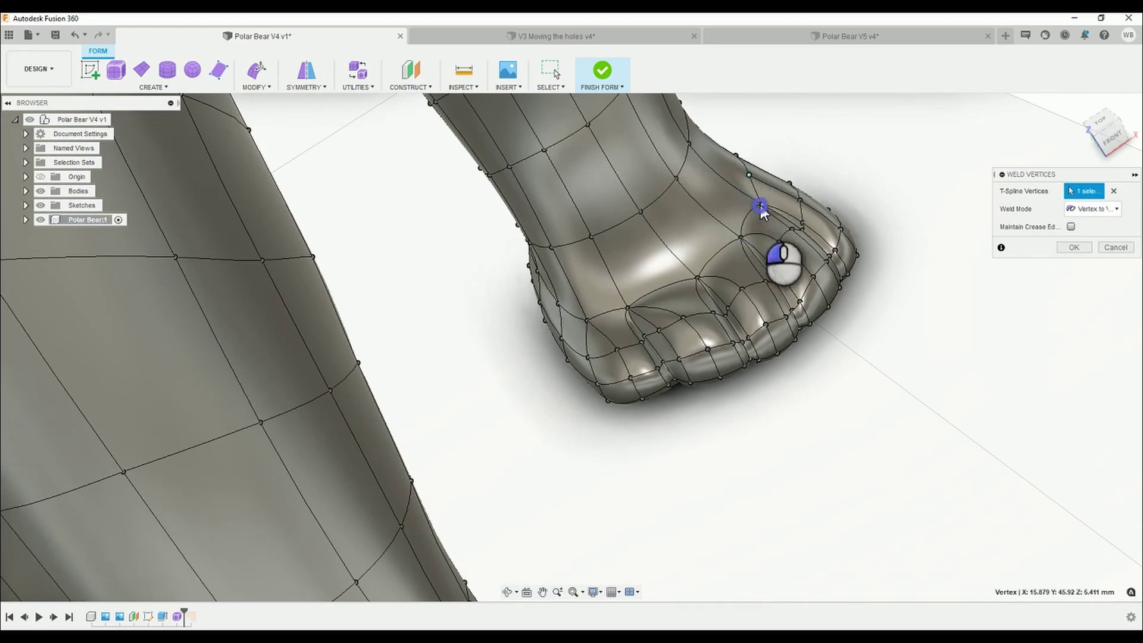
left_click(742, 236)
Weld the surplus vertex at the innermost toe base of the raised front paw to its neighbour between the toes
scroll(704, 236, "down", 5)
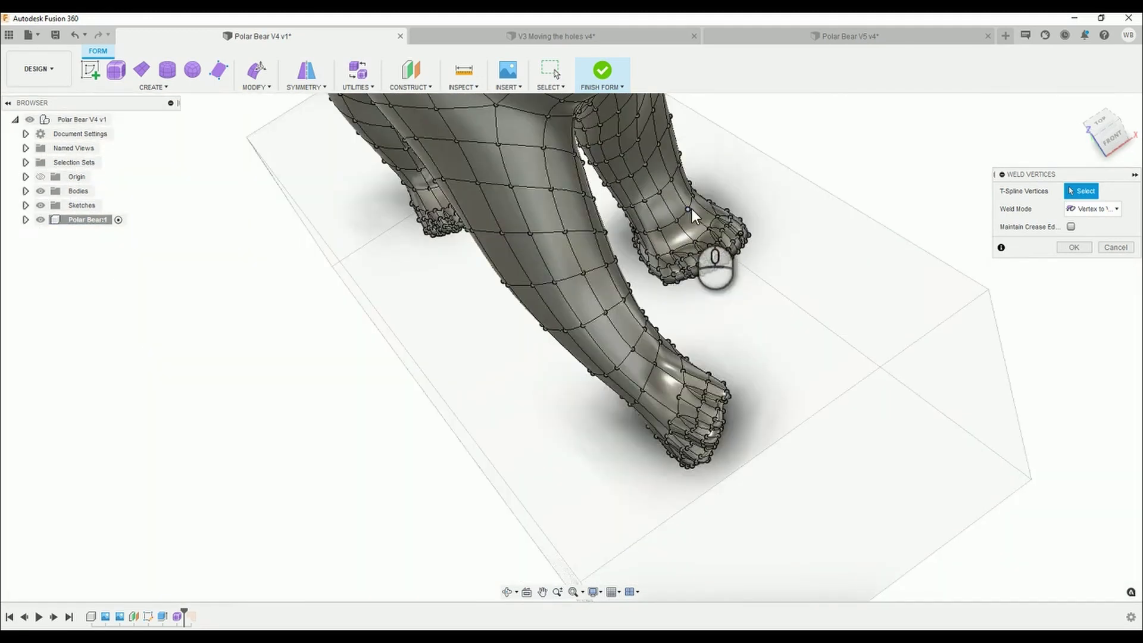
scroll(700, 380, "up", 5)
scroll(700, 373, "down", 4)
middle_click_drag(784, 287, 743, 298, "shift")
left_click(787, 227)
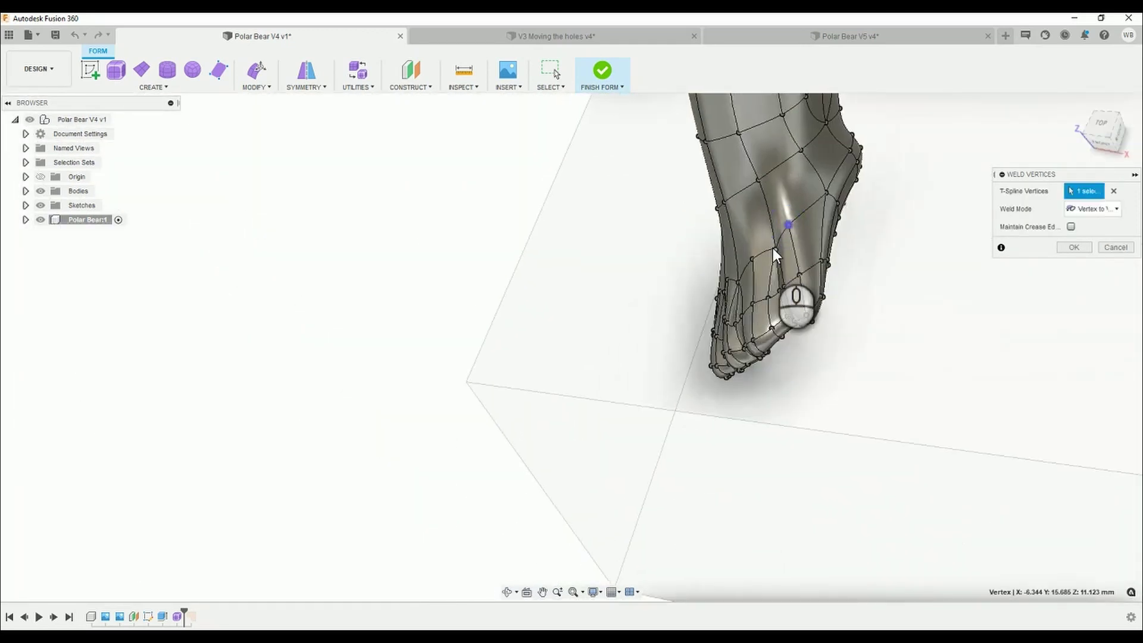
left_click(766, 265)
Weld the remaining middle vertices along the toe bases and outer side of the raised front paw, and finish the weld
left_click(751, 261)
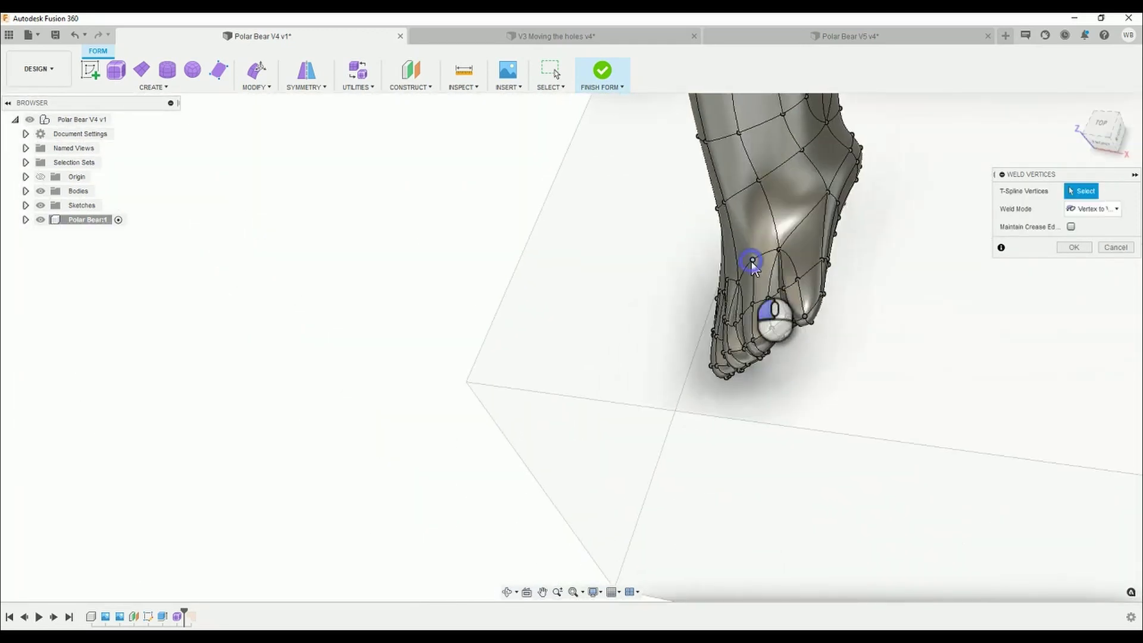
mouse_move(734, 285)
middle_mouse_down("shift")
mouse_move(787, 257)
mouse_move(723, 302)
middle_mouse_up("shift")
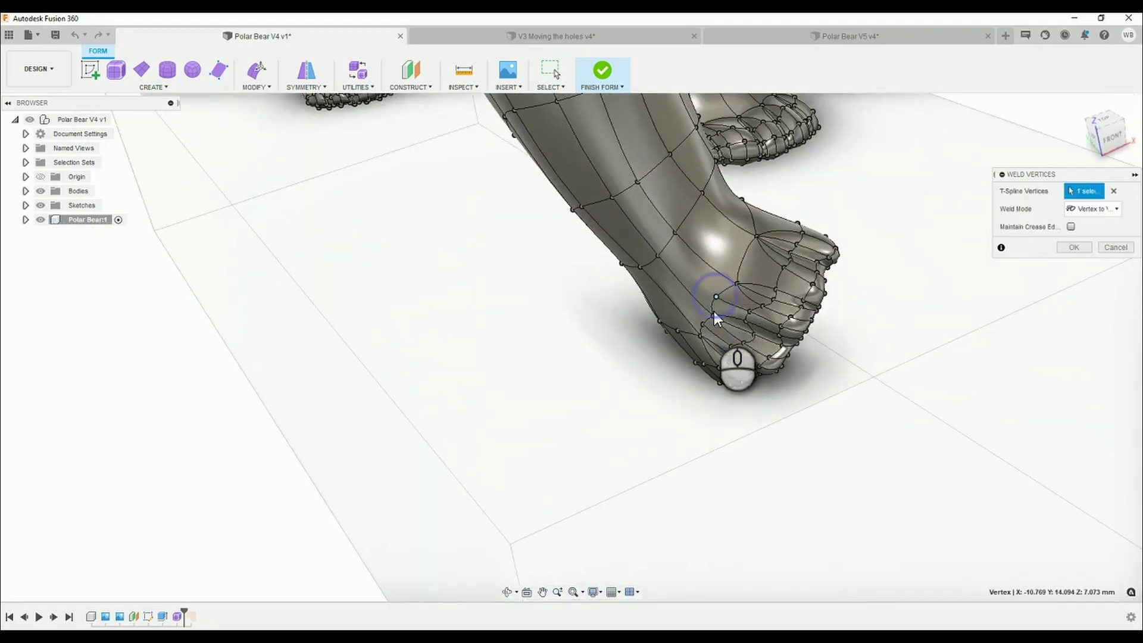
left_click(694, 342)
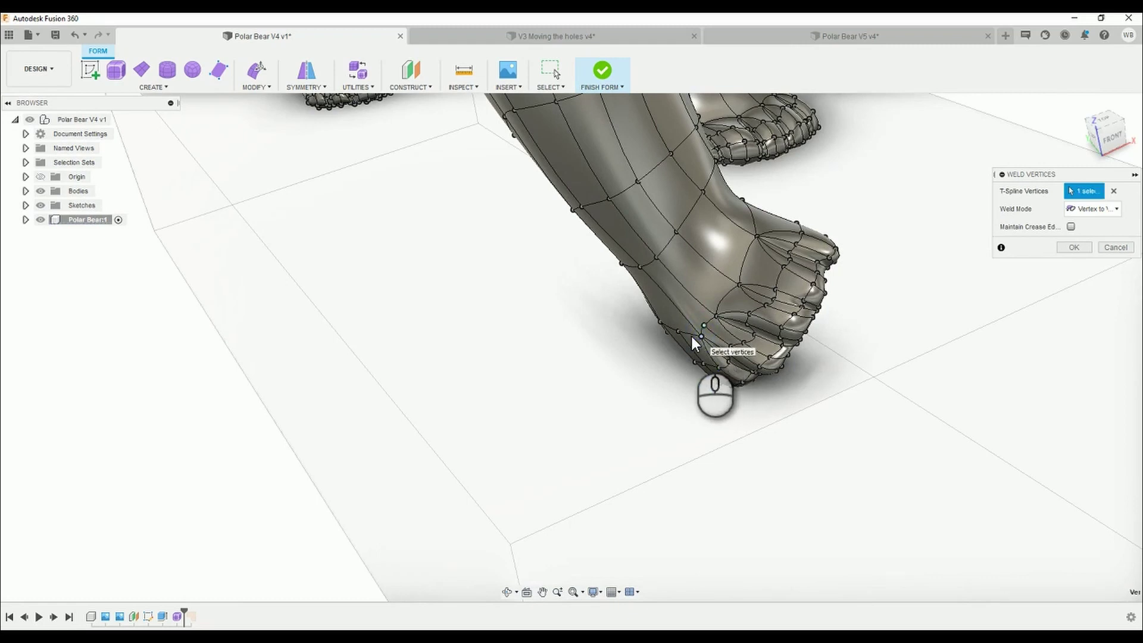
mouse_move(691, 334)
middle_mouse_down("shift")
mouse_move(703, 316)
mouse_move(686, 338)
middle_mouse_up("shift")
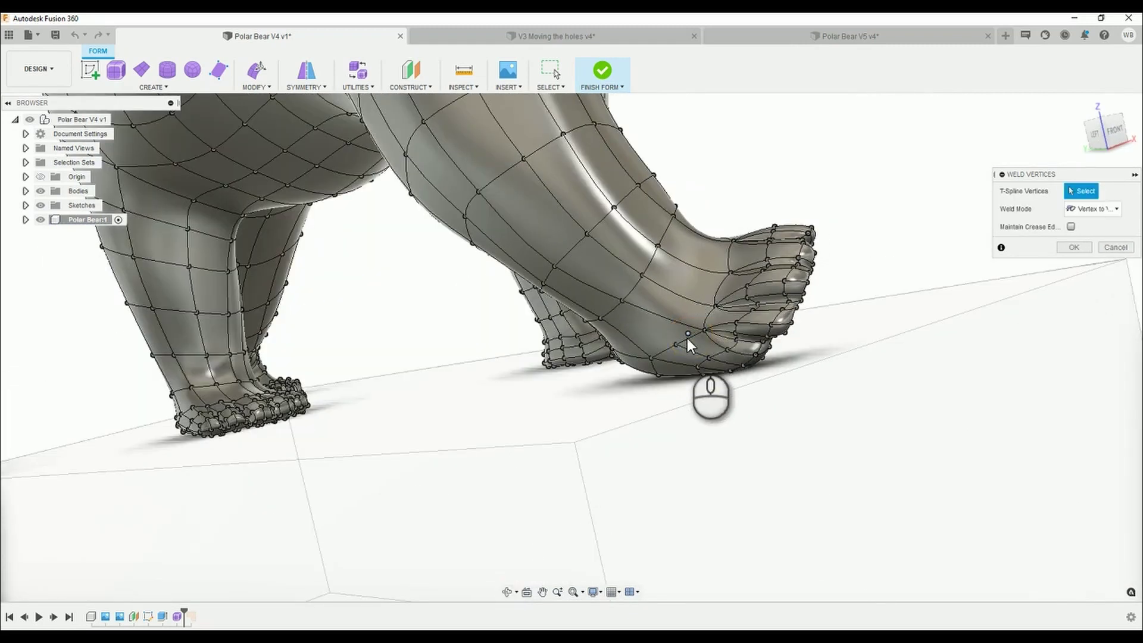
left_click(648, 359)
left_click(746, 285)
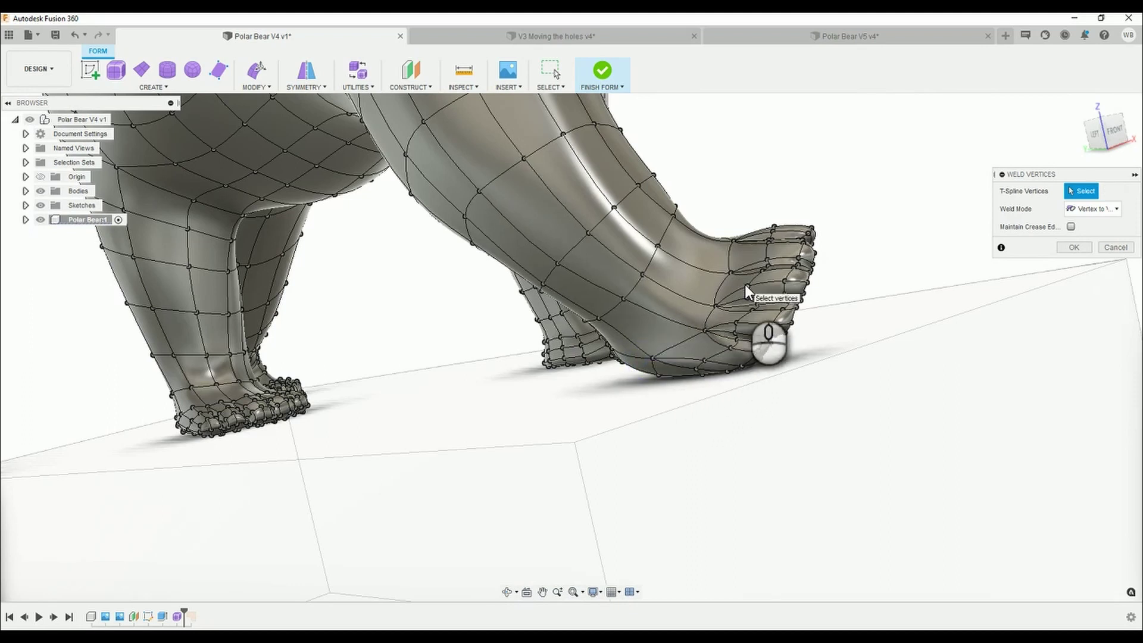
middle_click_drag(695, 294, 586, 286, "shift")
scroll(536, 230, "up", 10)
left_click(1080, 245)
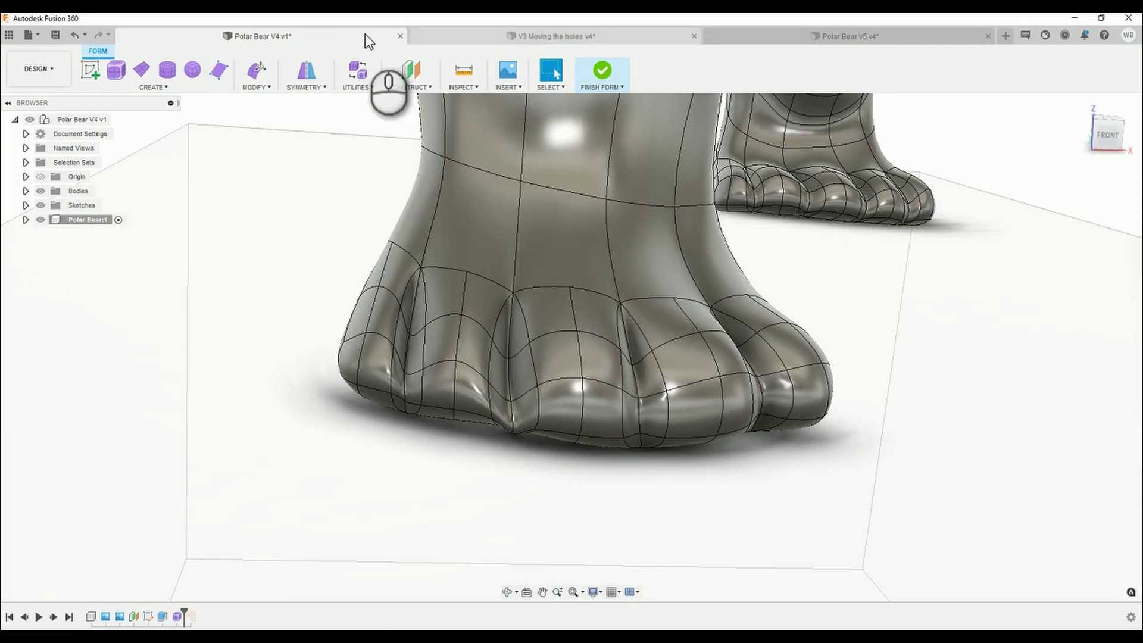
left_click(569, 301)
right_click_drag(578, 306, 534, 273)
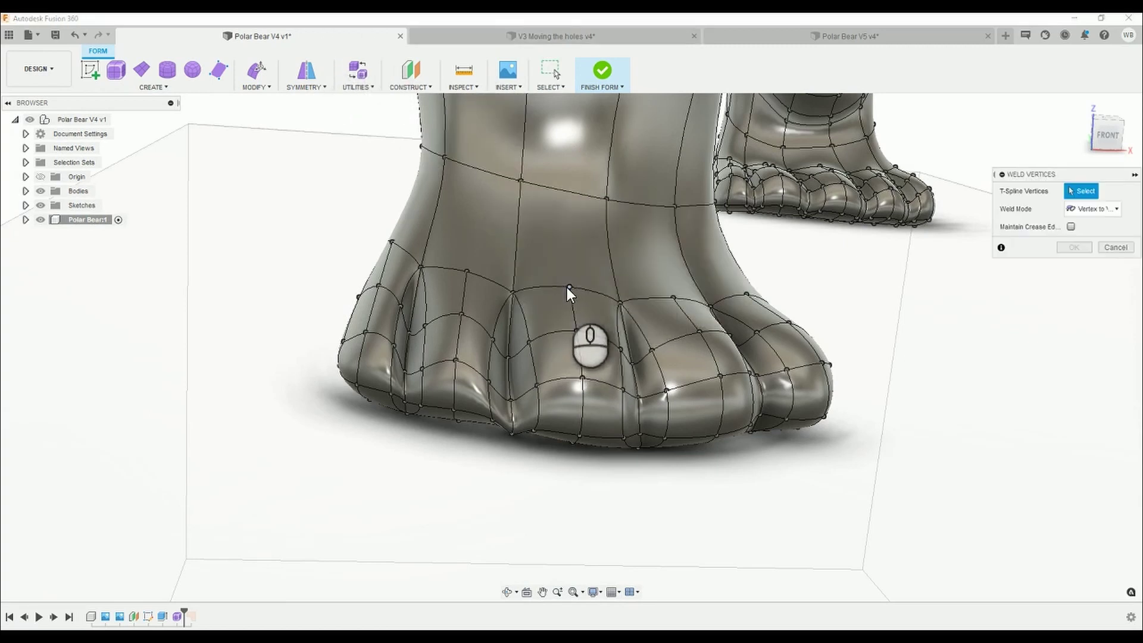
left_click(567, 287)
left_click(514, 291)
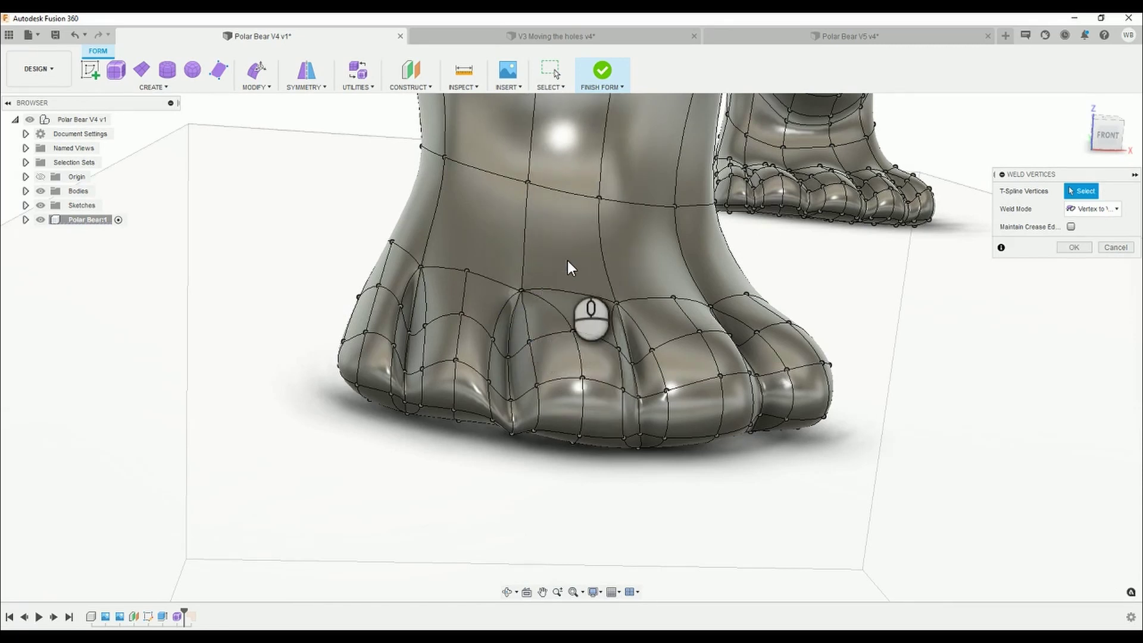
left_click(560, 287)
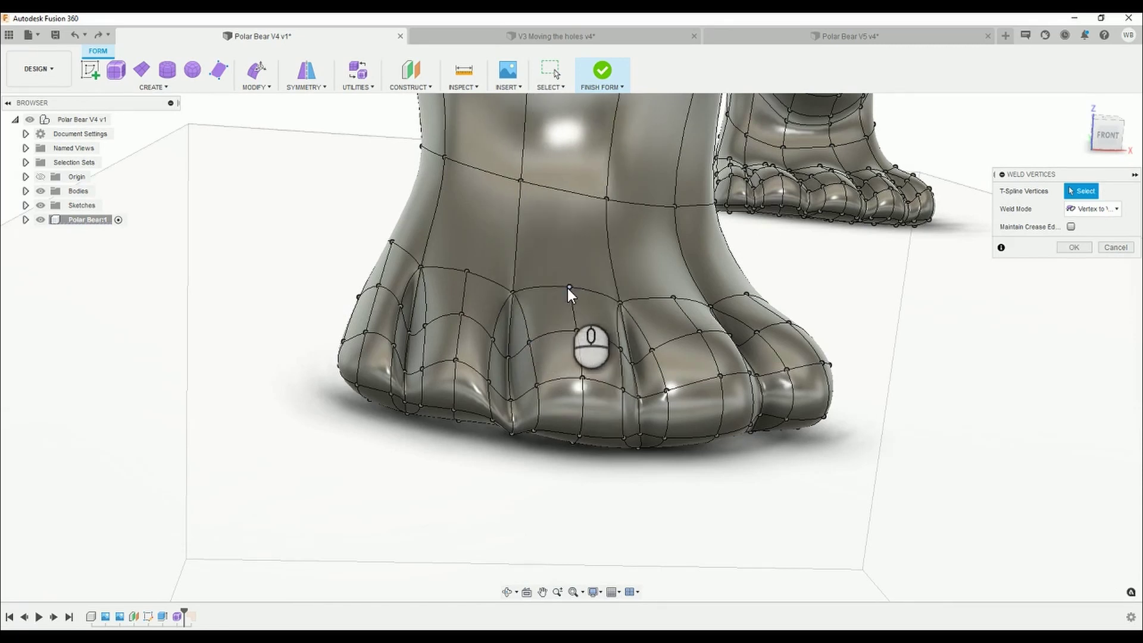
left_click(568, 287)
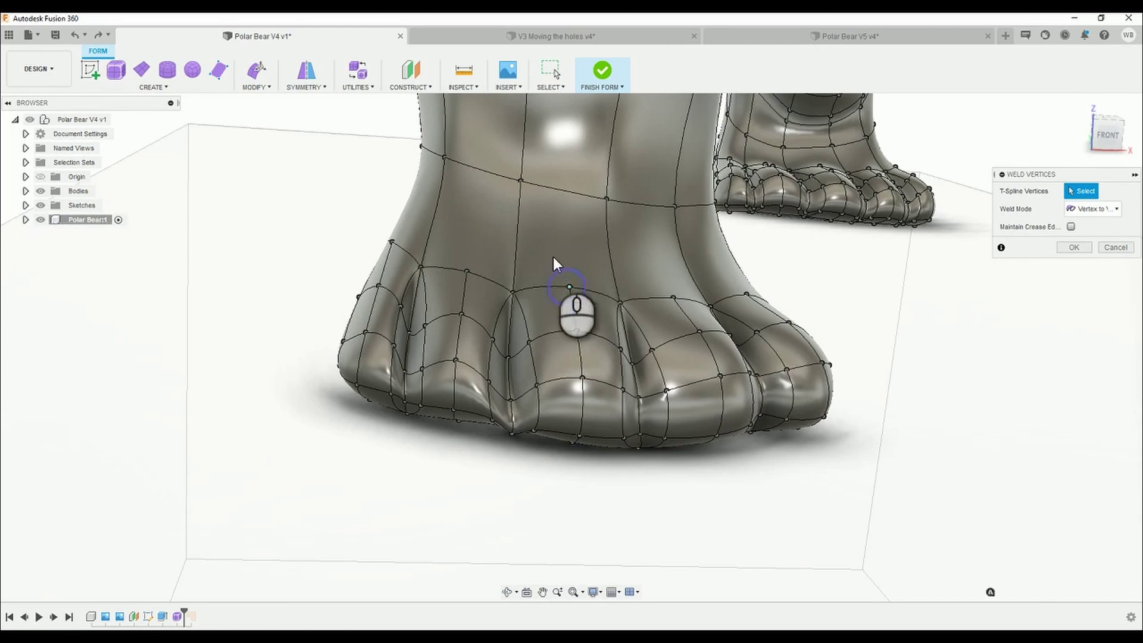
left_click(514, 292)
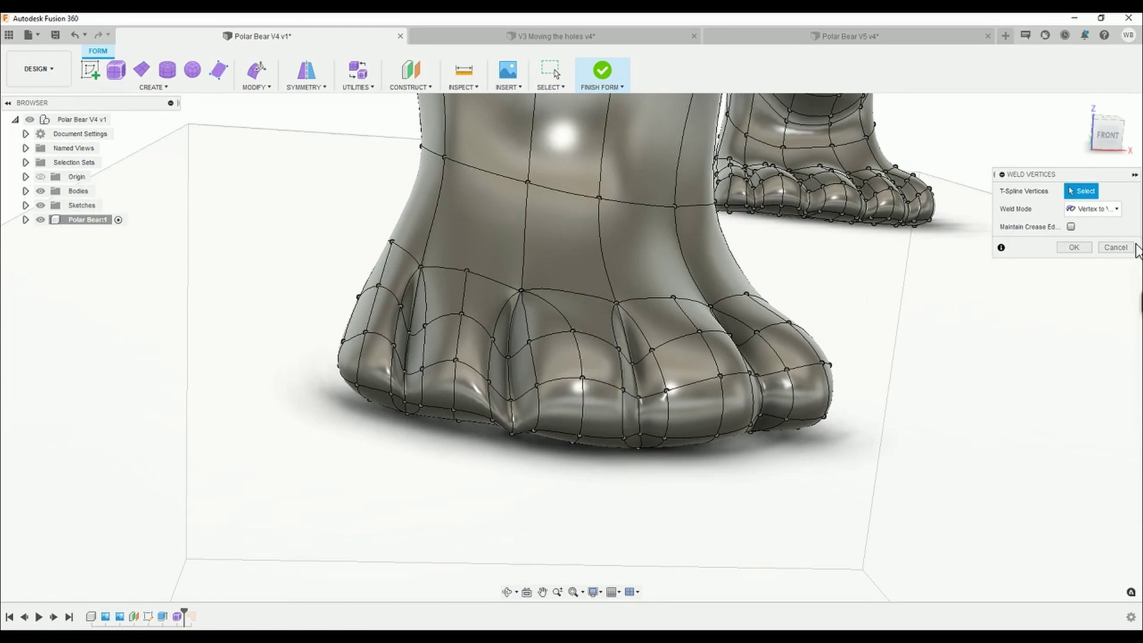
left_click(1109, 244)
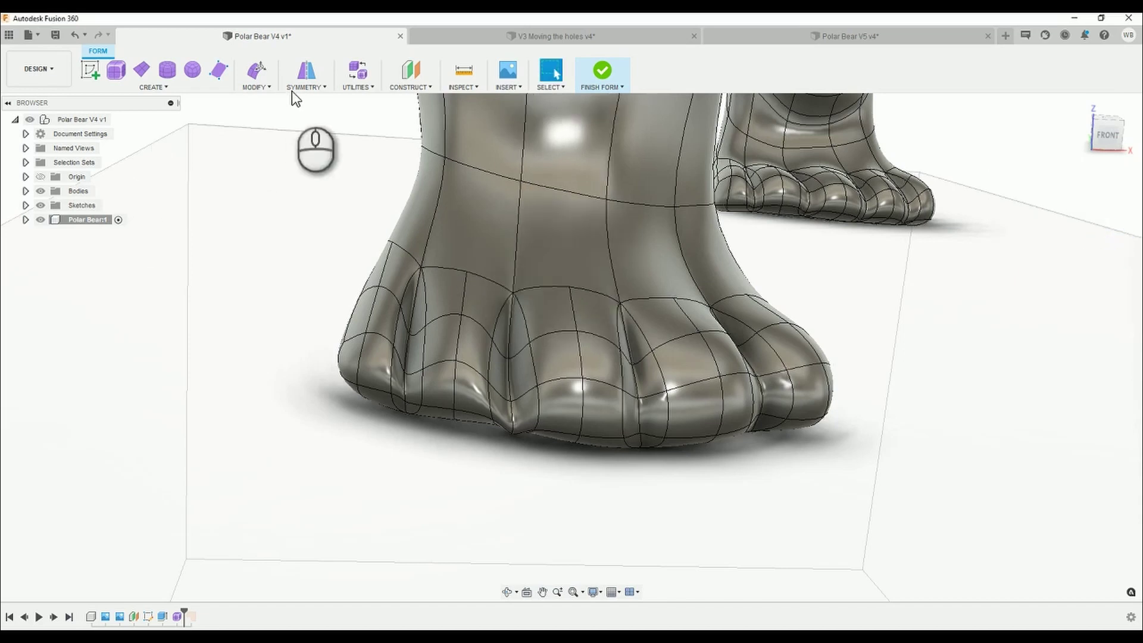
Insert a single simple edge beside the two stacked vertical edges above the forward rear paw's middle toe, at insert location -0.984
left_click(266, 88)
left_click(277, 128)
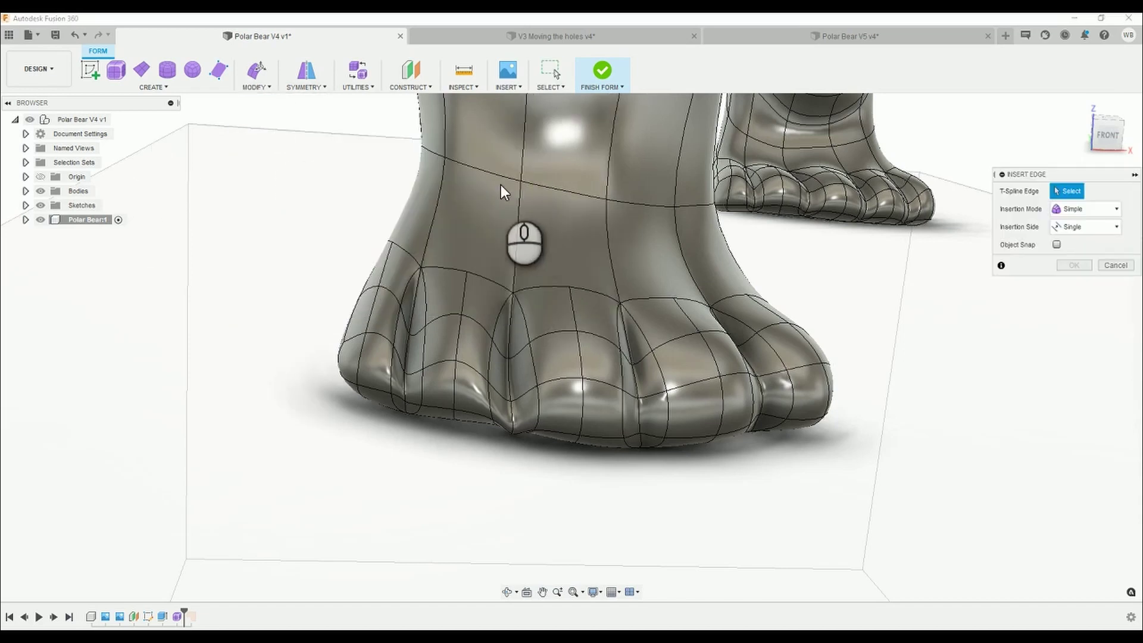
left_click(516, 209)
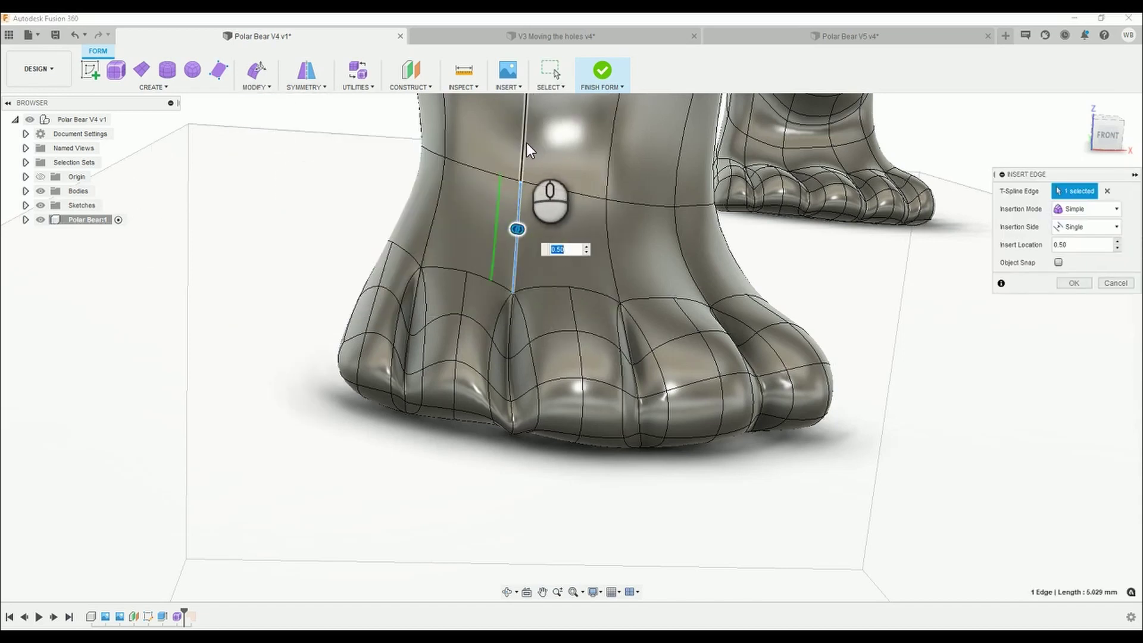
left_click(524, 143)
left_click_drag(517, 229, 687, 231)
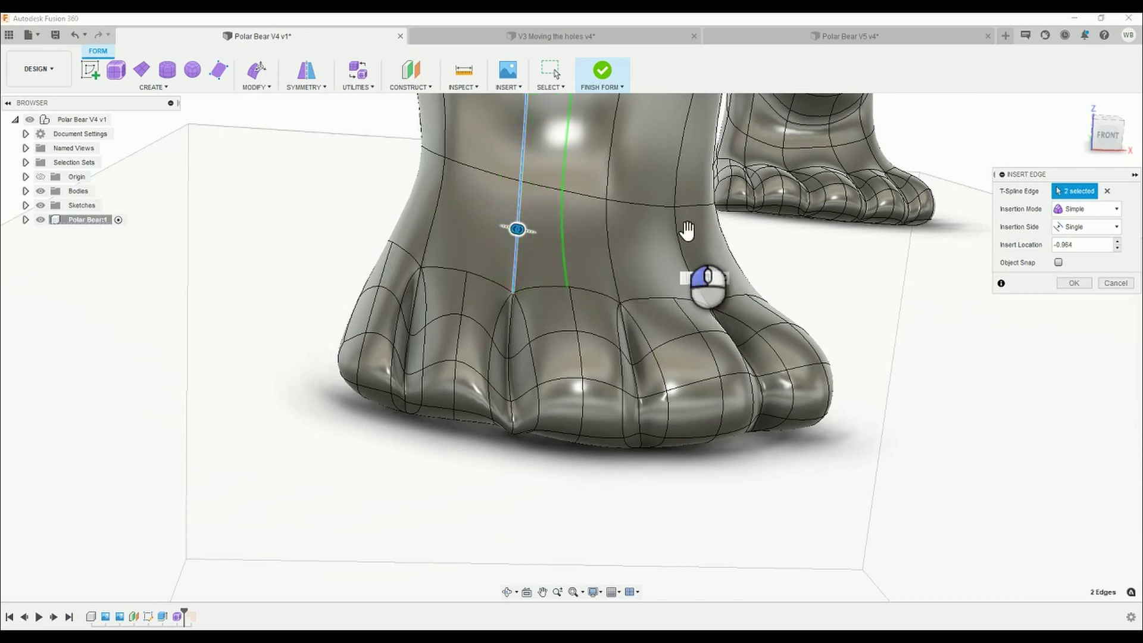
left_click(1072, 280)
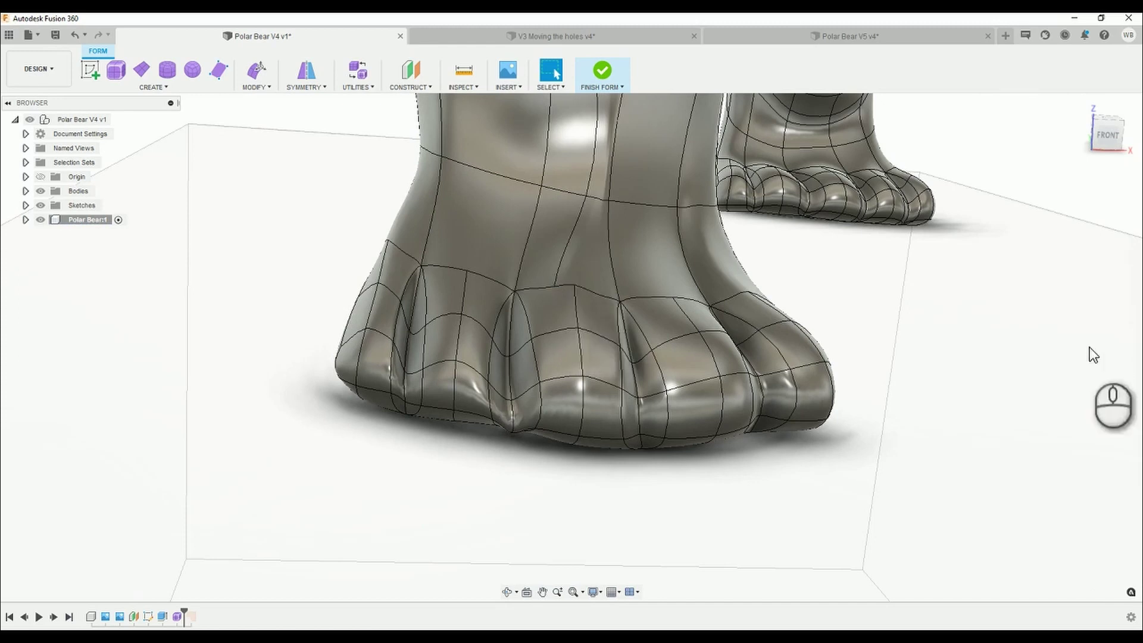
Weld the inserted edge's lower end to the middle toe's base vertex and its upper end to the adjacent vertex on the leg
left_click(1065, 319)
key("w")
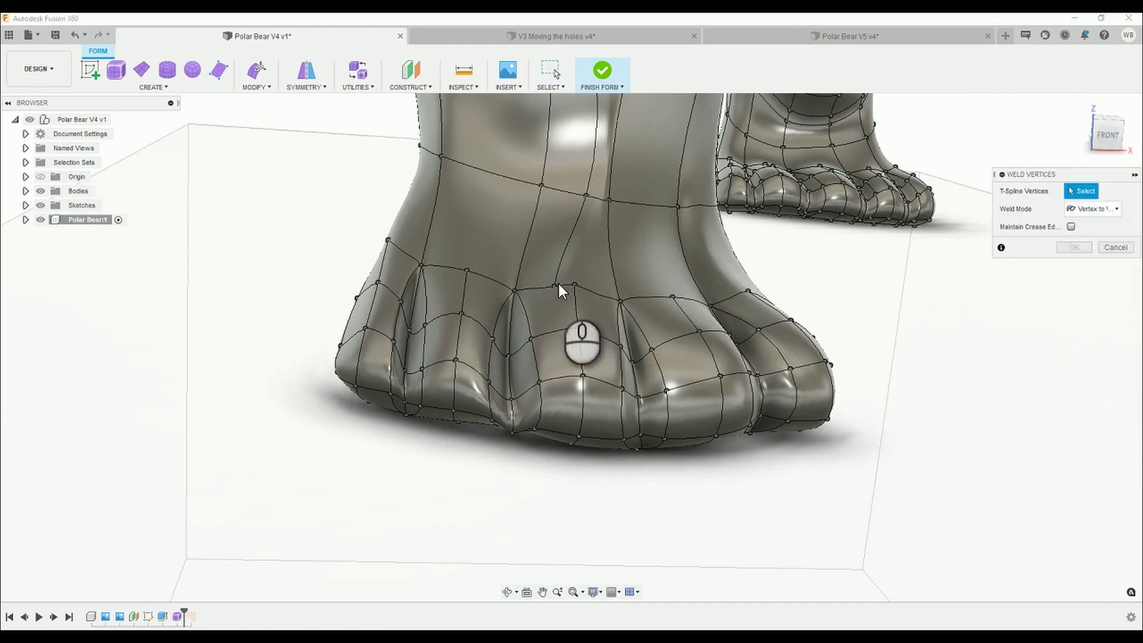
left_click(554, 285)
left_click(574, 285)
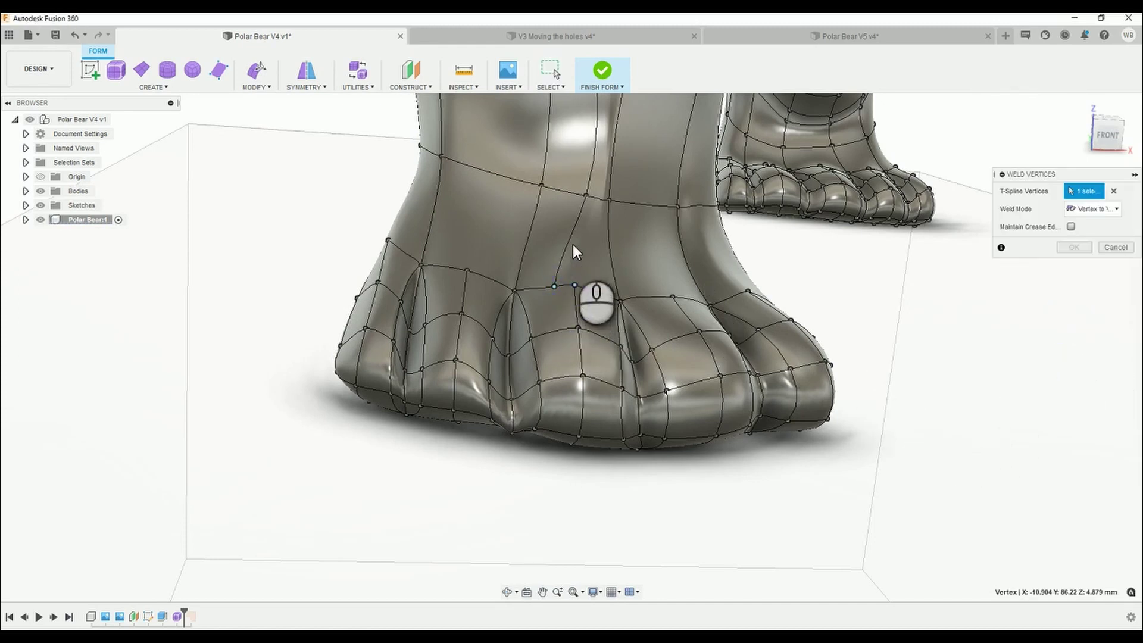
middle_click_drag(596, 241, 544, 376)
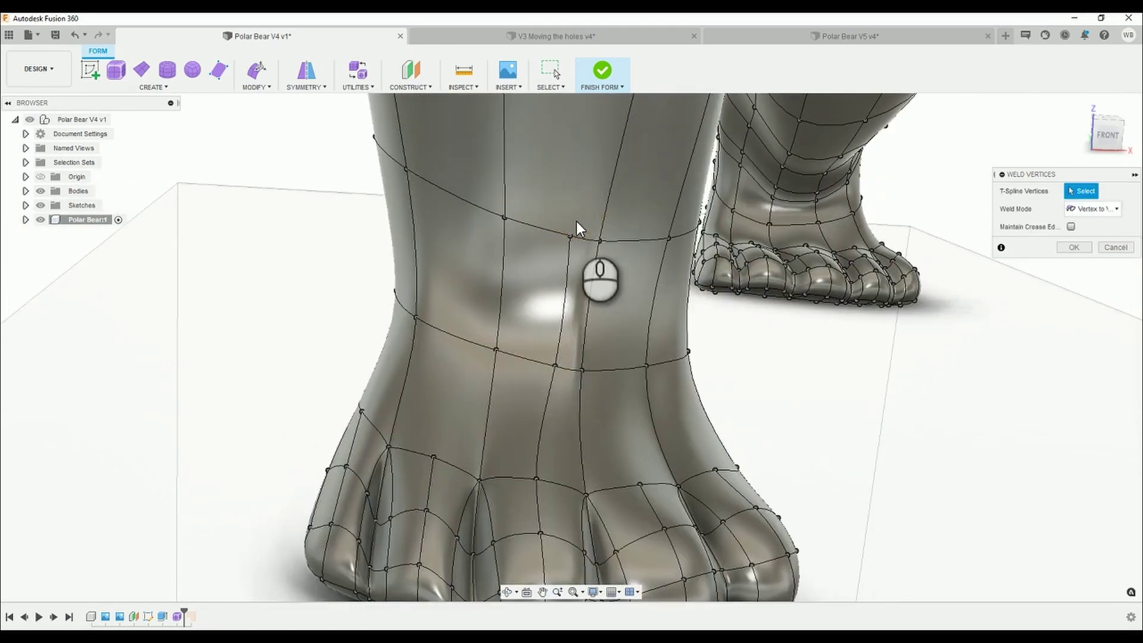
left_click(569, 236)
left_click(599, 241)
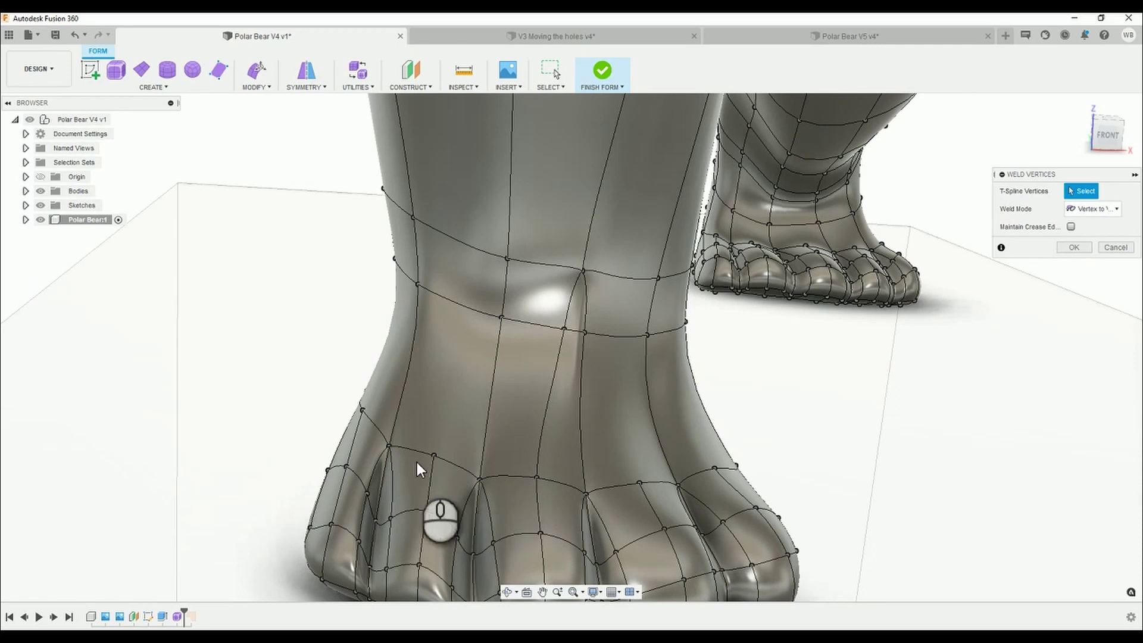
Weld the remaining middle toe-base vertices of the forward rear paw to the vertices between the toes, using box display
left_click(434, 455)
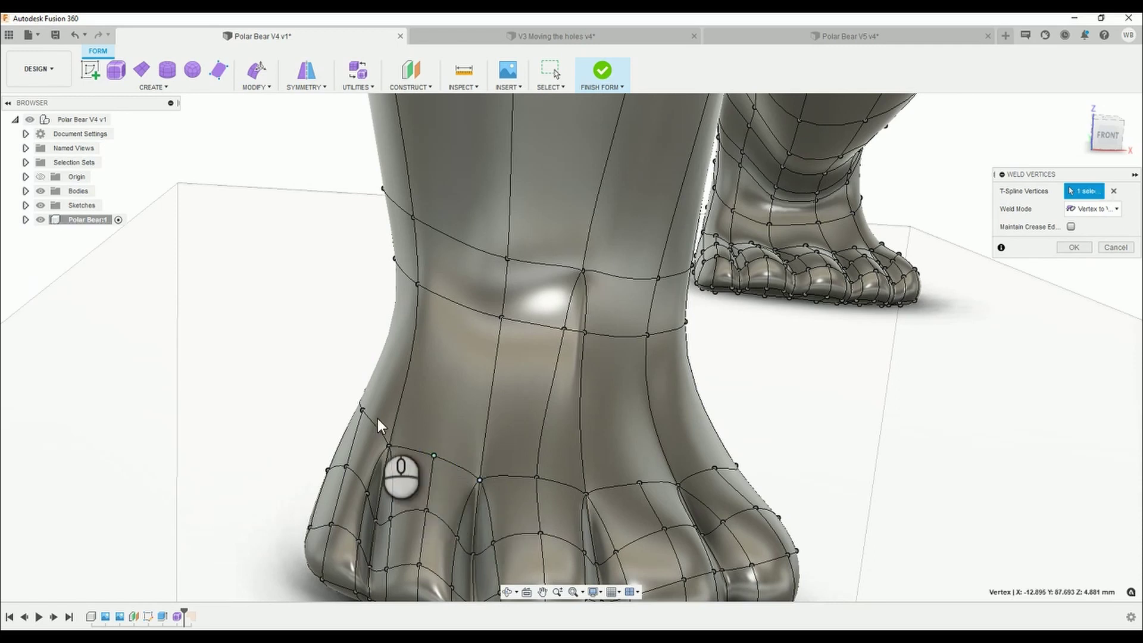
left_click(389, 449)
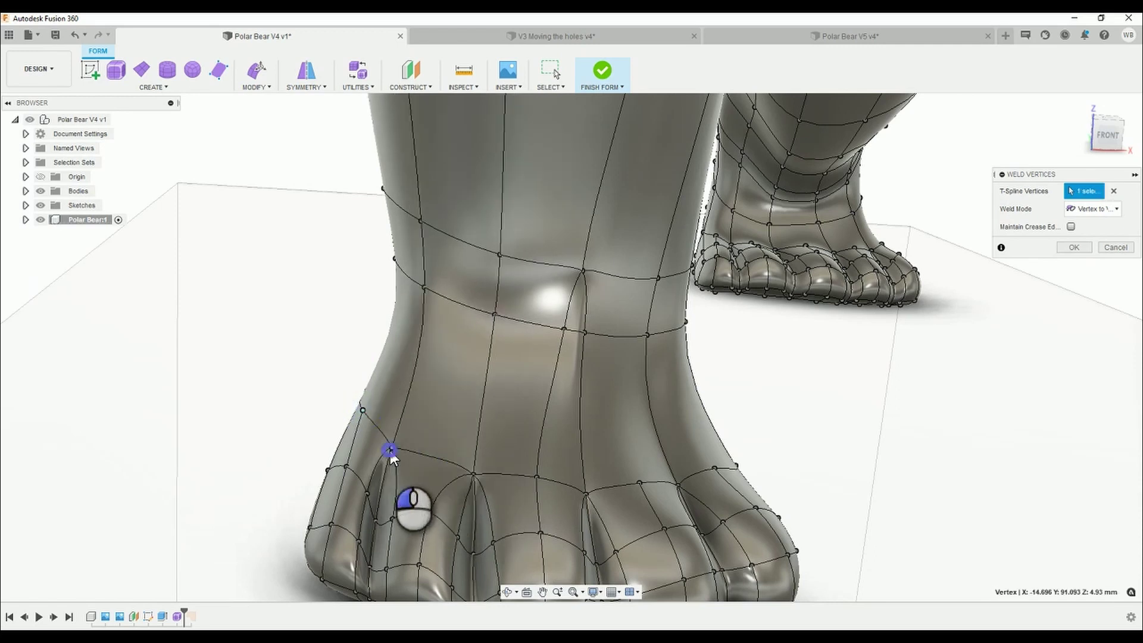
key("alt+1")
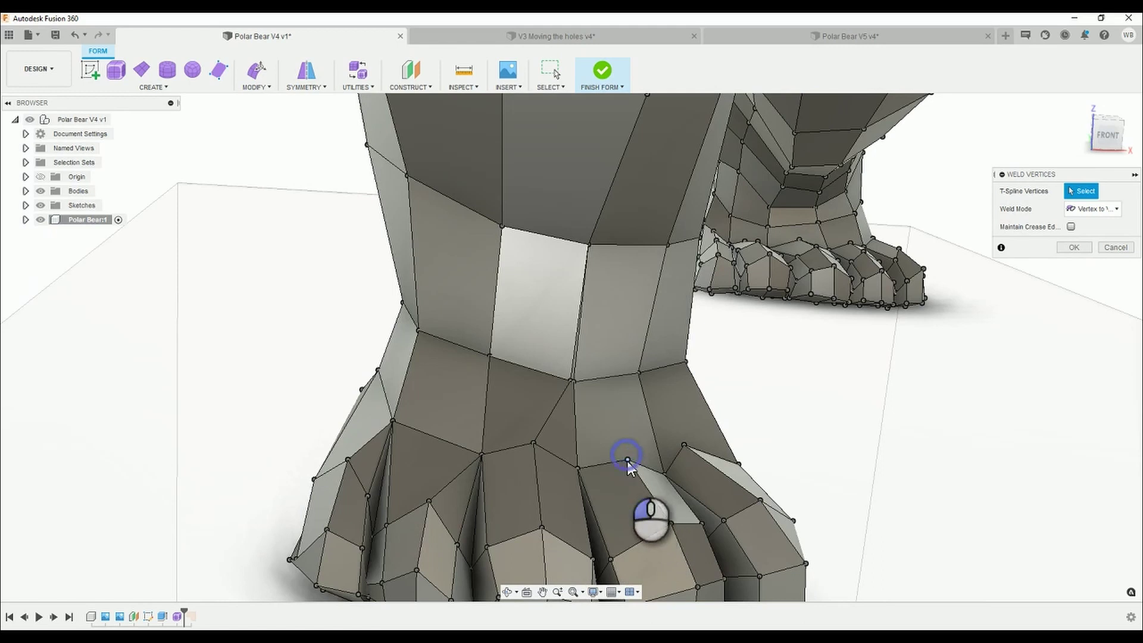
left_click(684, 445)
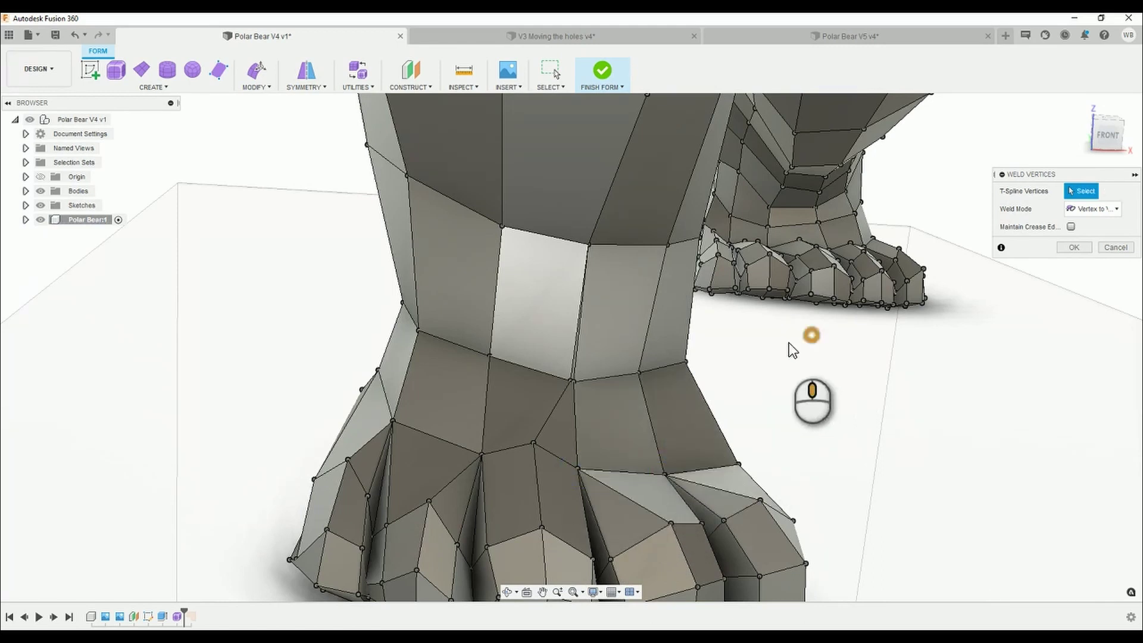
Weld the middle vertices at the bases of the three inner toes of the rearmost paw to their neighbours between the toes
middle_click_drag(791, 341, 640, 375)
scroll(638, 319, "up", 6)
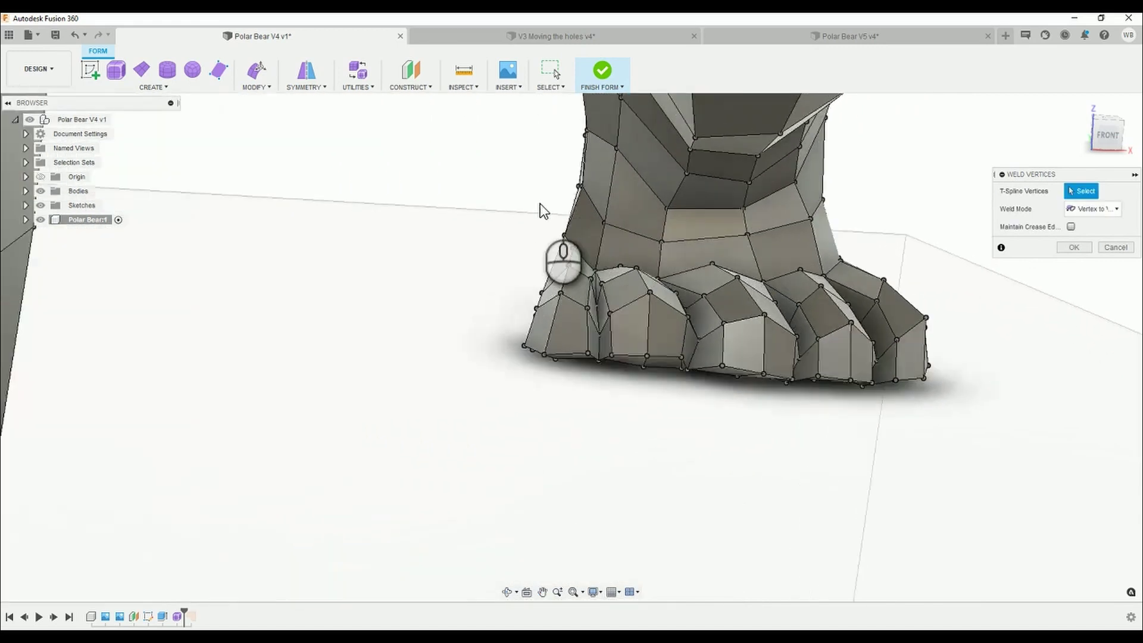
left_click(564, 243)
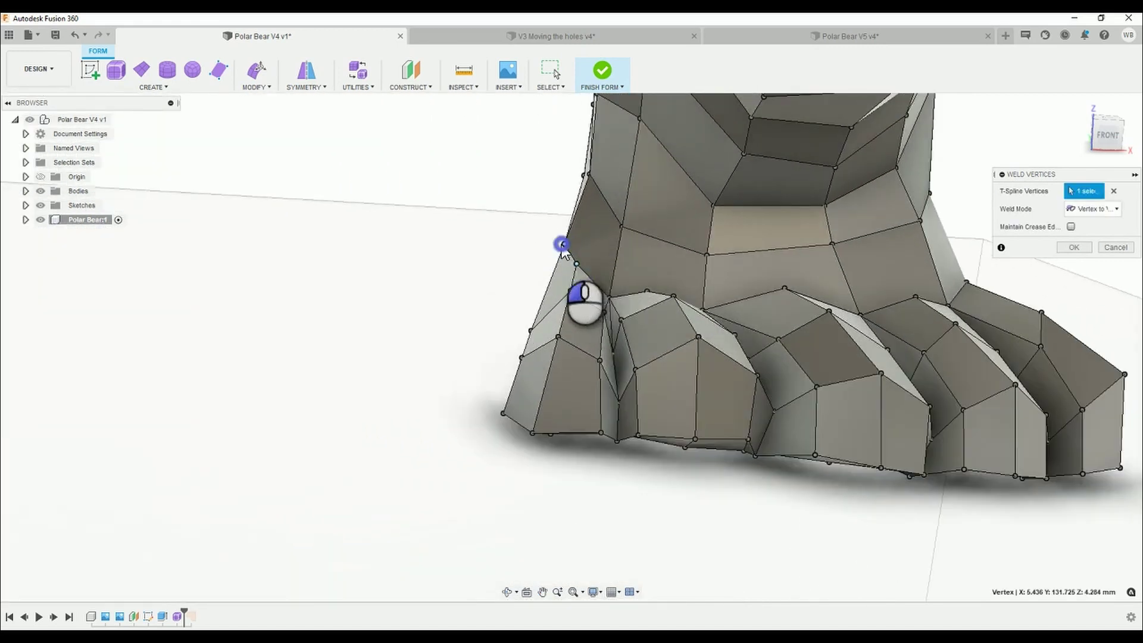
left_click(611, 296)
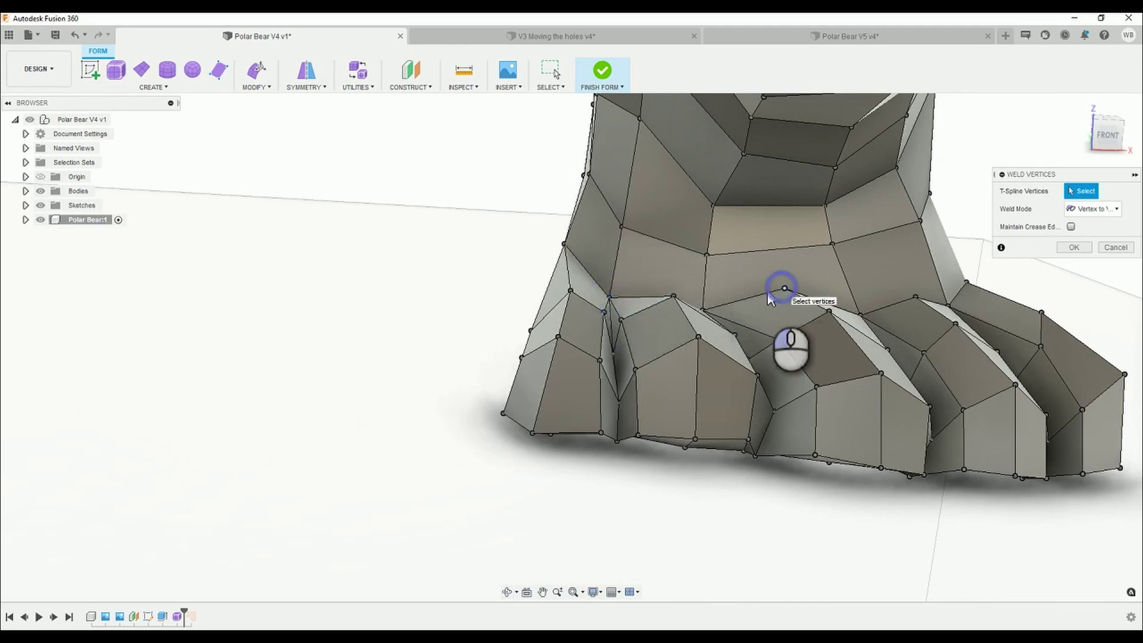
left_click(784, 288)
left_click(701, 310)
Weld the middle vertices at the bases of the two outer toes of the rearmost paw to their neighbours between the toes
middle_click_drag(844, 288, 906, 327, "shift")
left_click(899, 322)
left_click(840, 320)
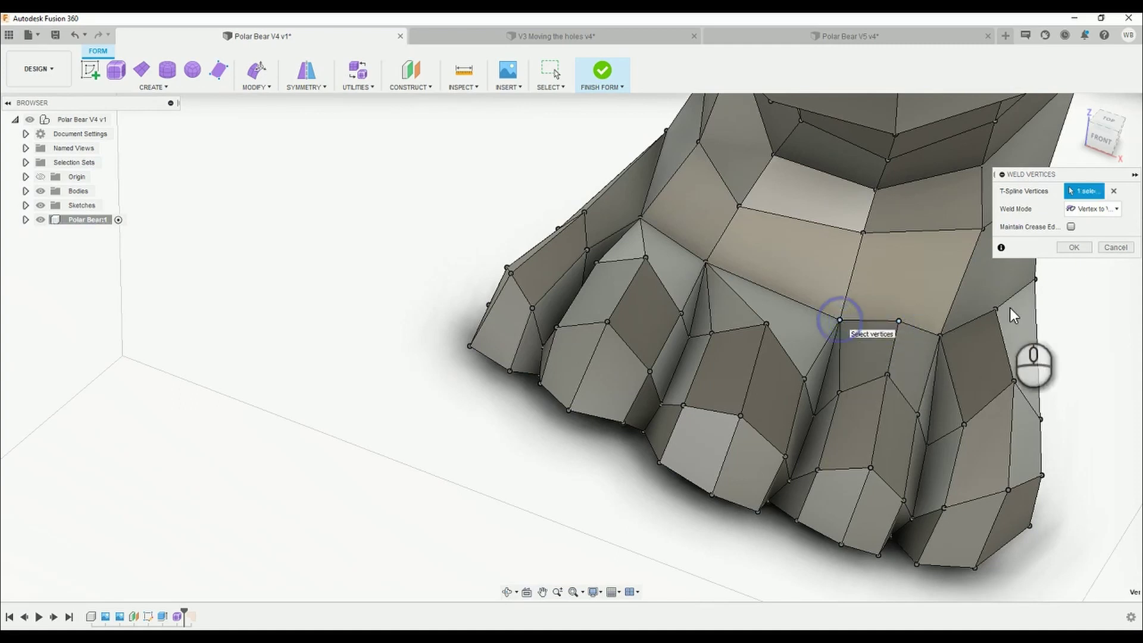
left_click(939, 336)
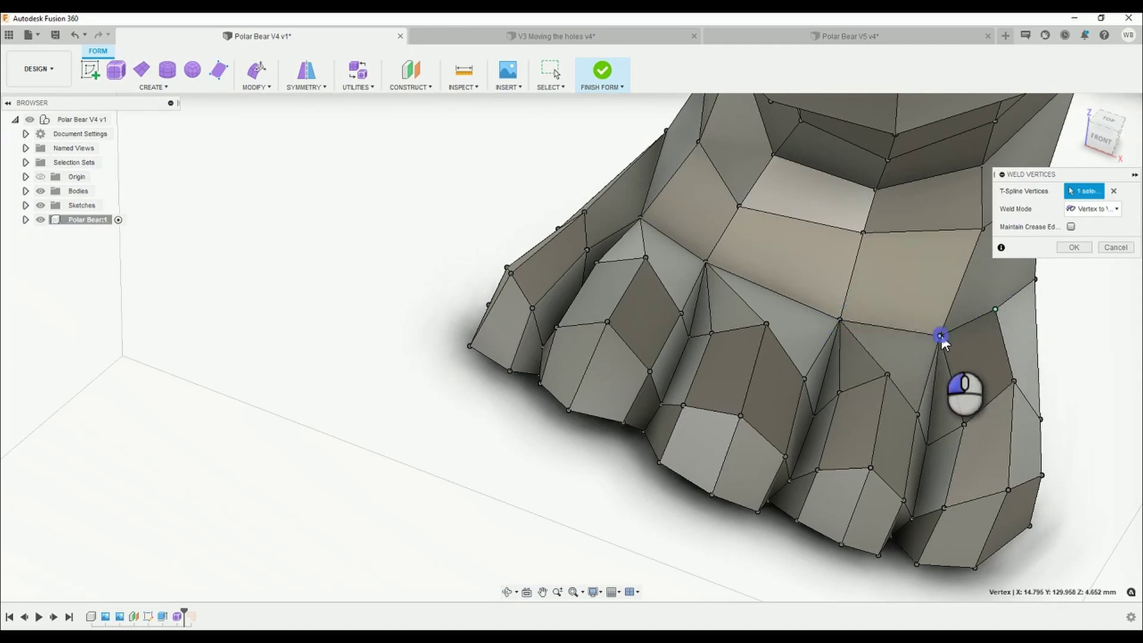
left_click(941, 335)
Examine the mesh of the rear paws, the legs and the area where the legs join the belly
scroll(809, 349, "up", 8)
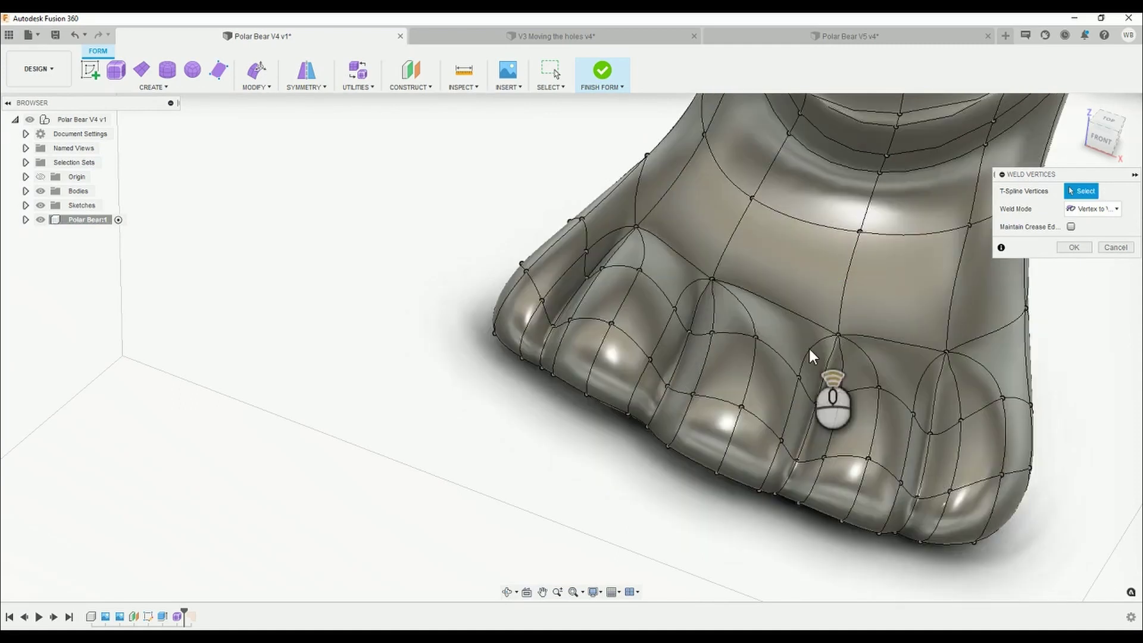
scroll(755, 329, "up", 10)
middle_click_drag(769, 350, 792, 317, "shift")
scroll(773, 315, "up", 10)
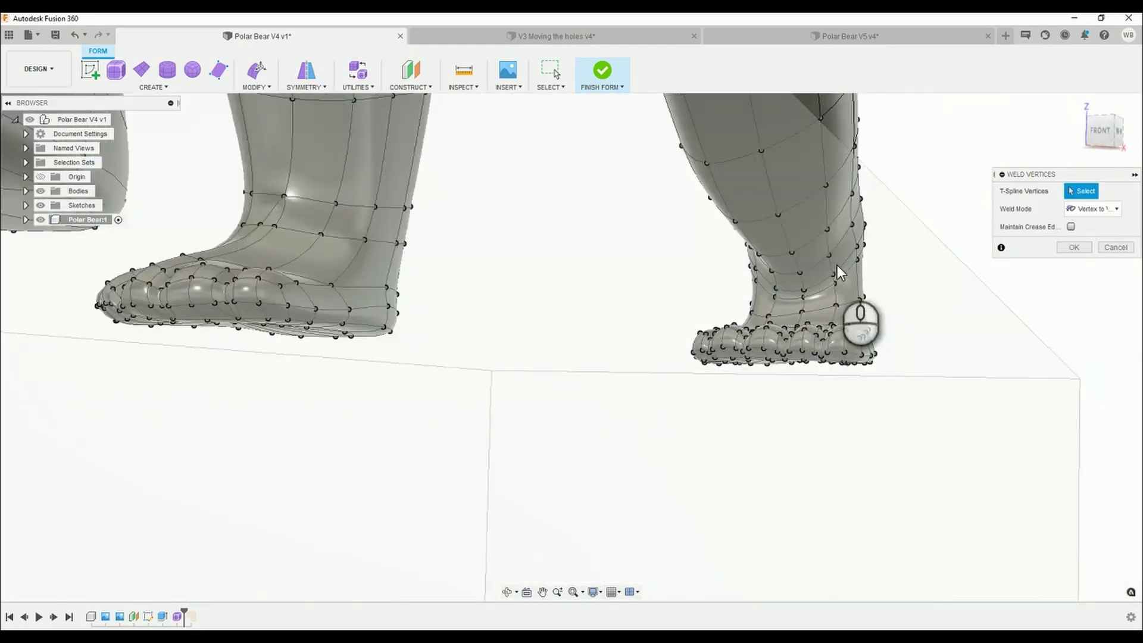
scroll(768, 284, "up", 2)
middle_click_drag(814, 276, 538, 166, "shift")
scroll(524, 173, "up", 8)
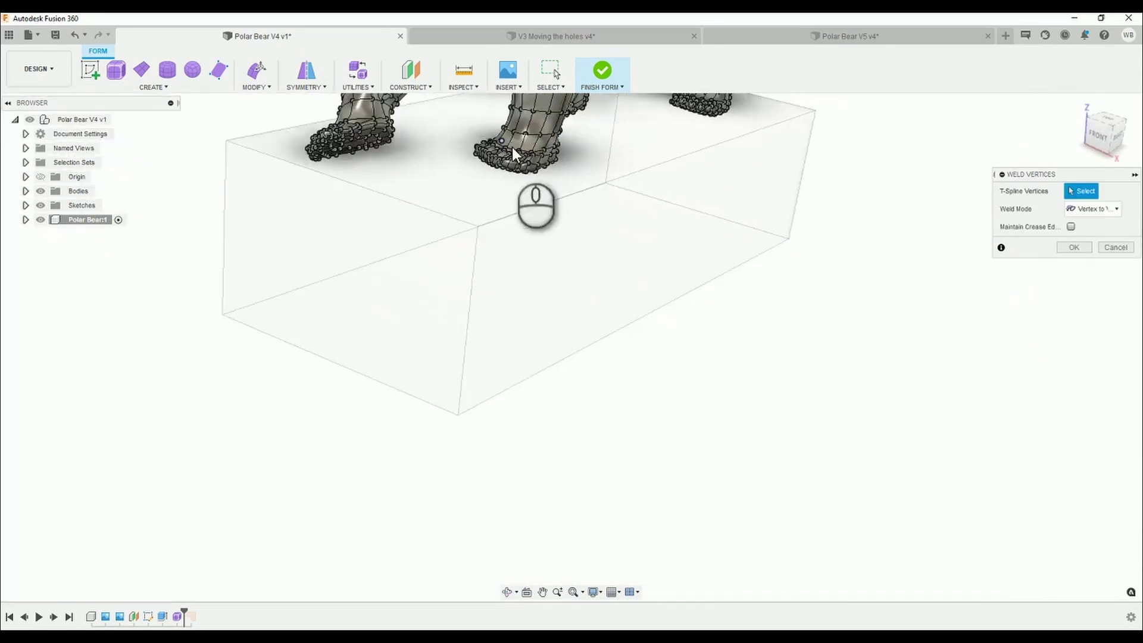
scroll(514, 382, "up", 6)
middle_click_drag(514, 381, 442, 266, "shift")
scroll(411, 197, "down", 10)
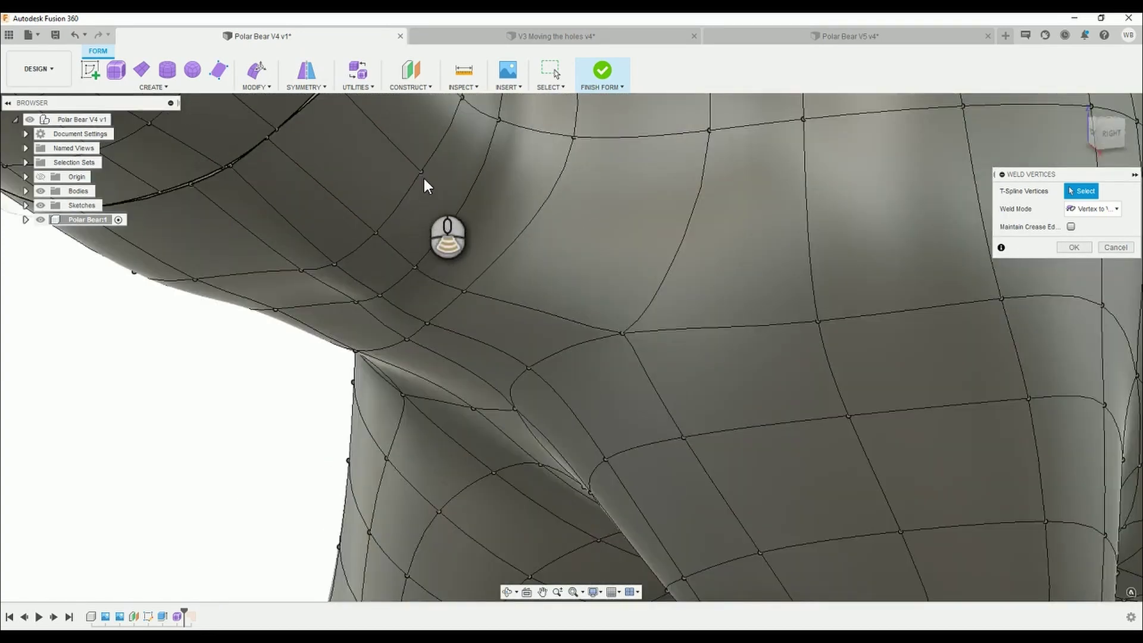
Weld the surplus vertex on the underside of the neck to the adjacent vertex towards the chest
left_click(421, 170)
left_click(363, 246)
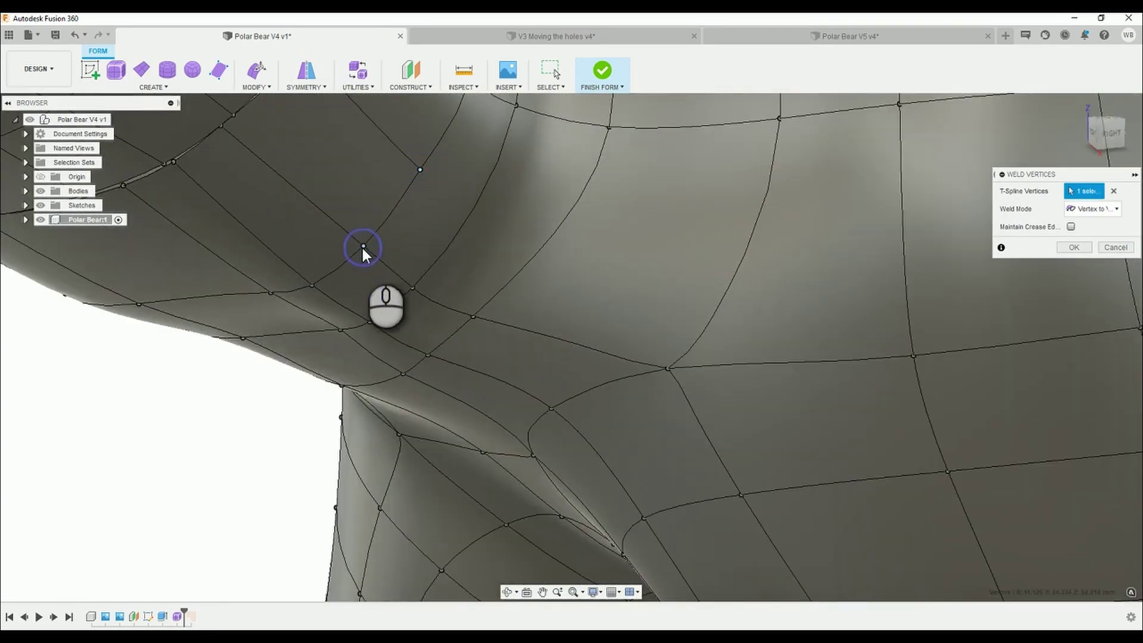
scroll(410, 301, "up", 10)
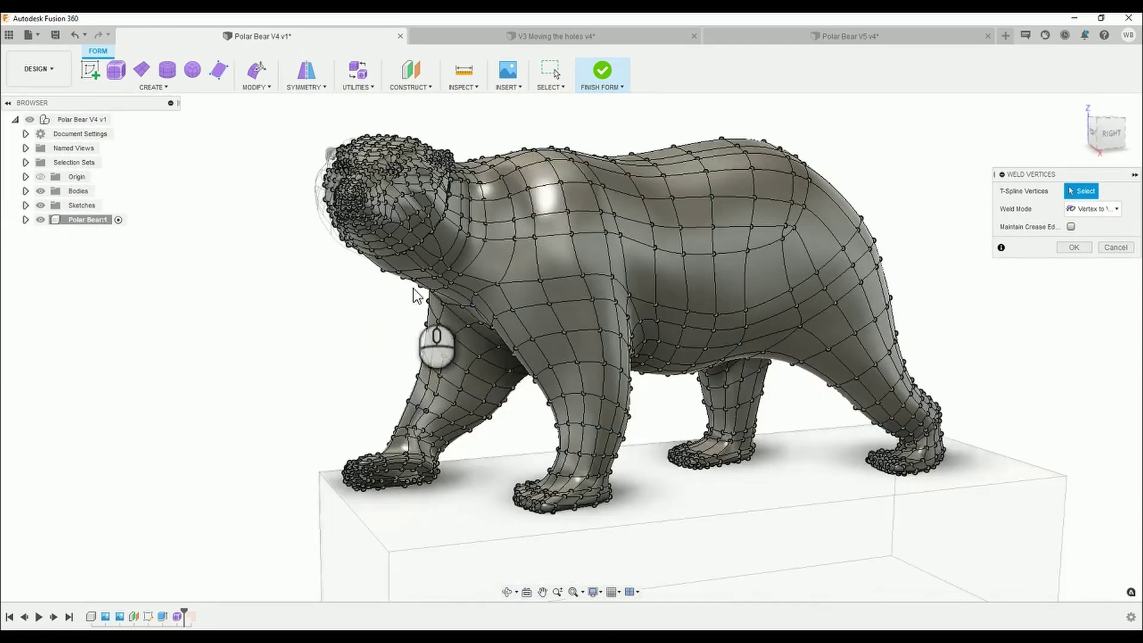
Weld two pairs of neighbouring vertices on top of the neck, just behind the head opening
middle_click_drag(424, 240, 424, 389, "shift")
scroll(384, 458, "down", 6)
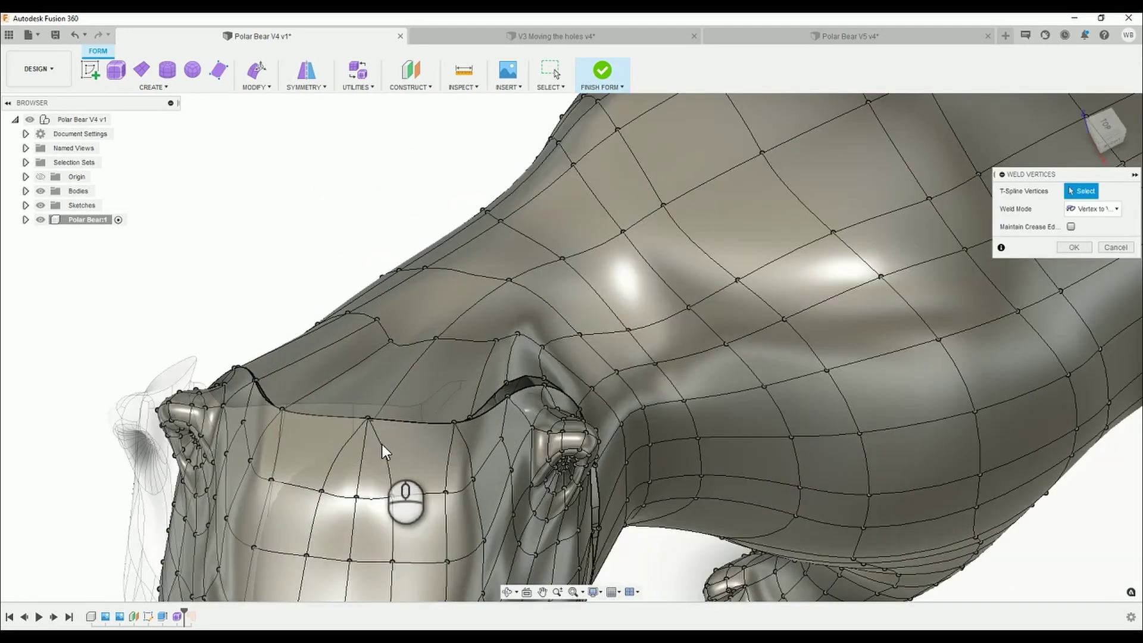
left_click(435, 340)
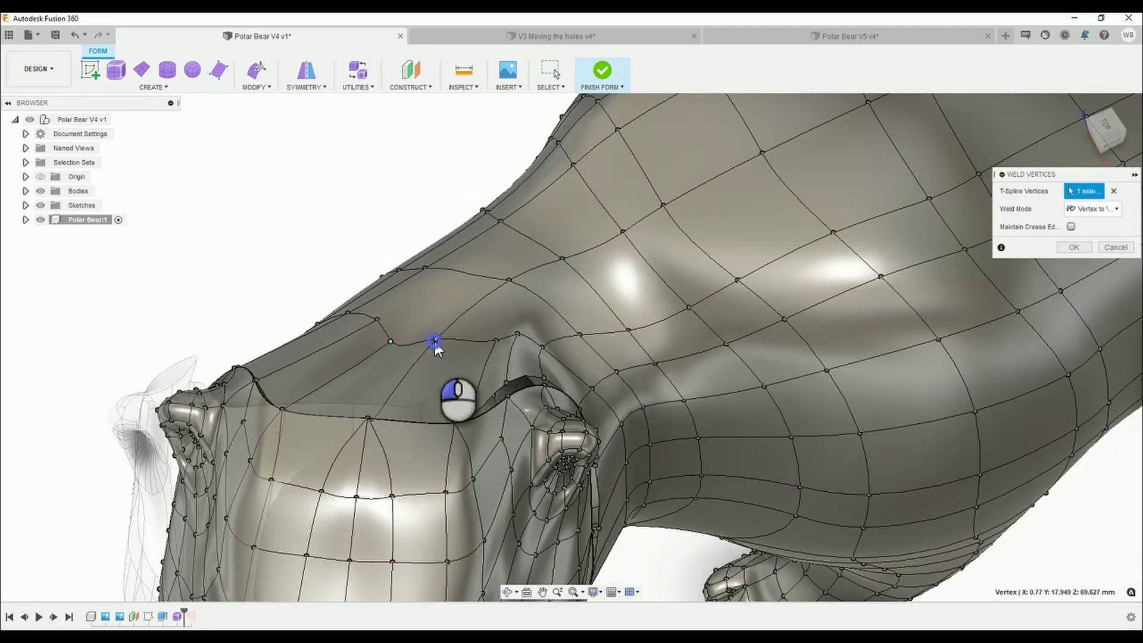
left_click(377, 321)
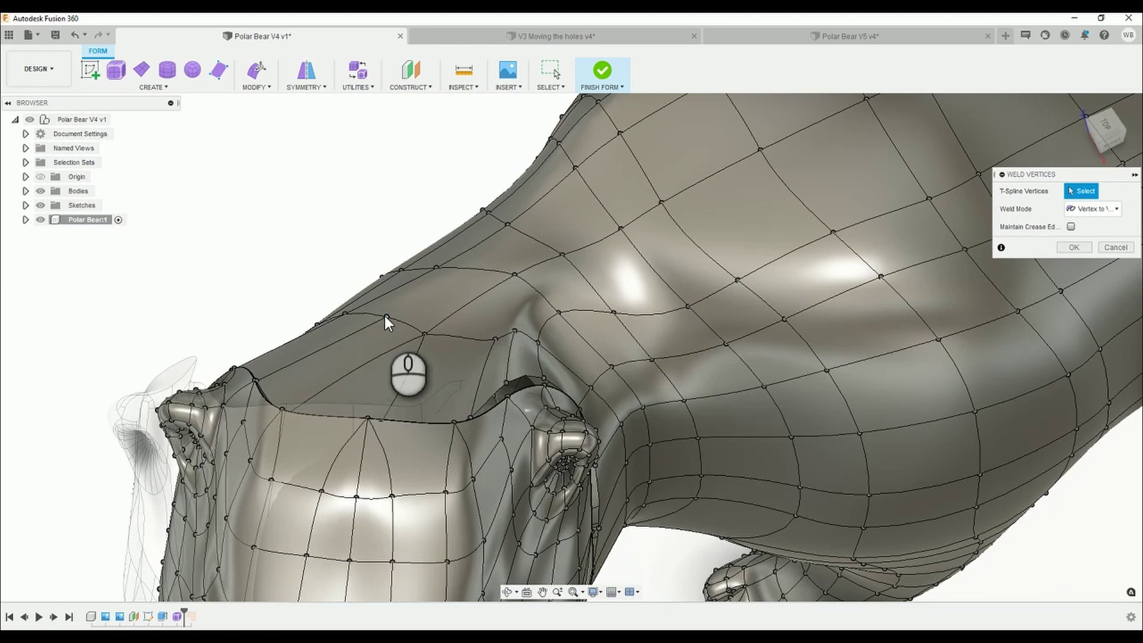
left_click(346, 313)
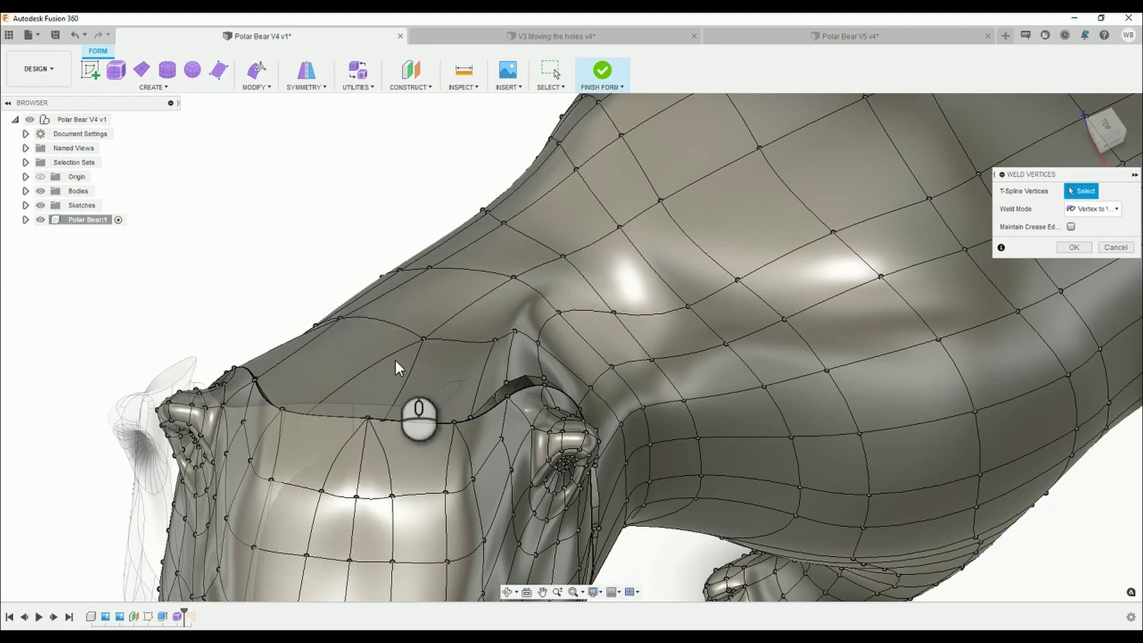
Weld the two surplus neck vertices behind the ear to their neighbours on either side, checking the mesh in box display
scroll(431, 356, "down", 5)
scroll(441, 350, "up", 6)
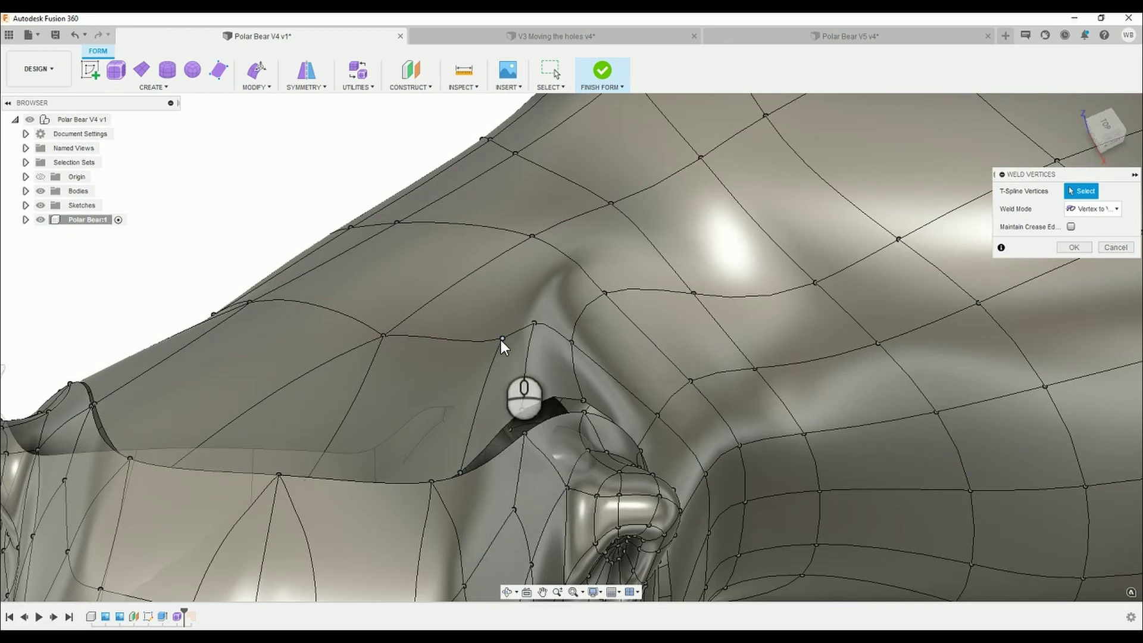
left_click(382, 338)
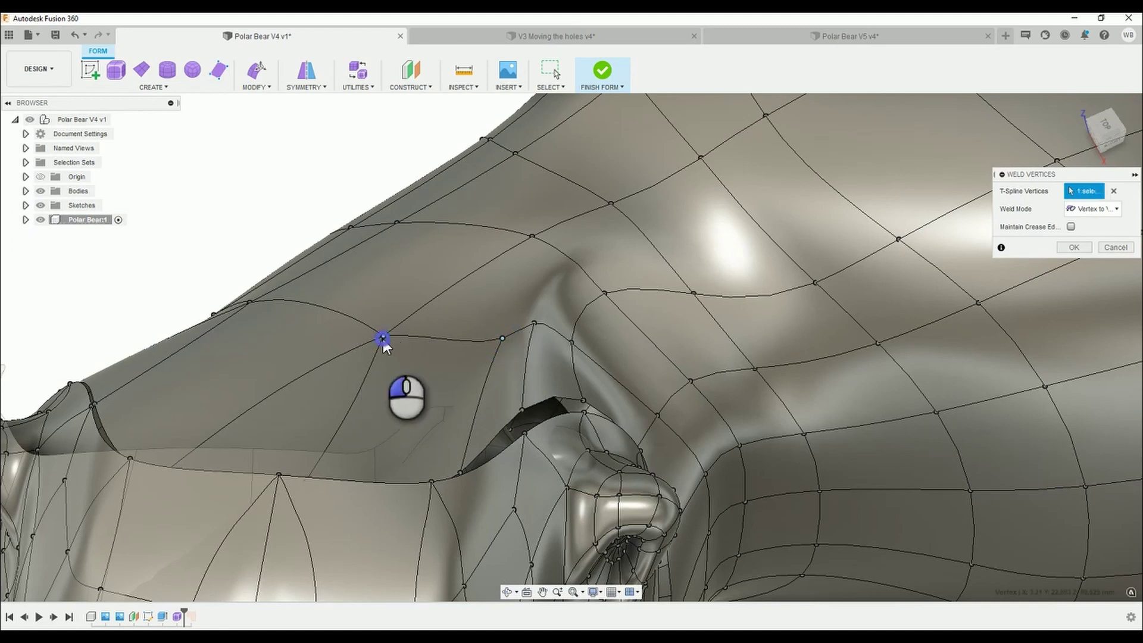
left_click(534, 324)
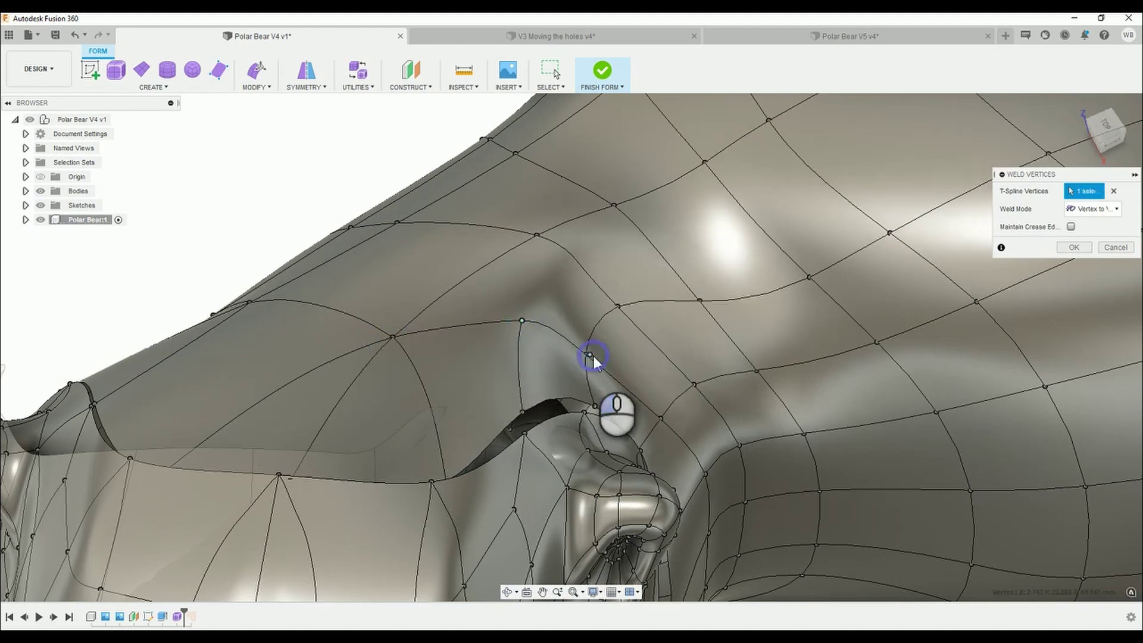
key("alt+1")
key("alt+3")
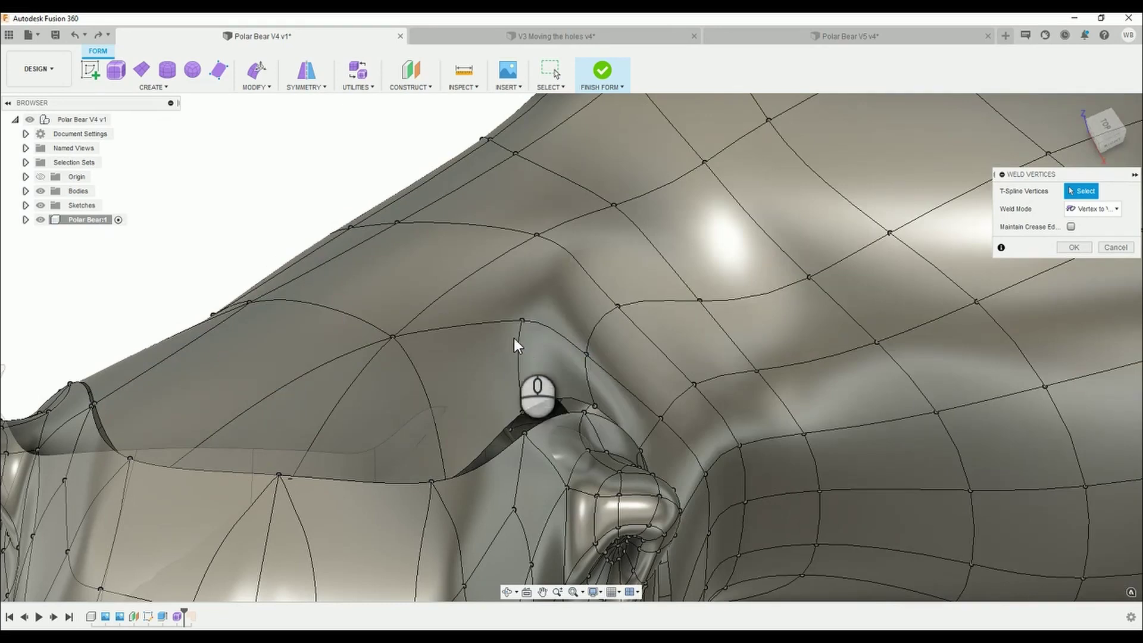
left_click(522, 321)
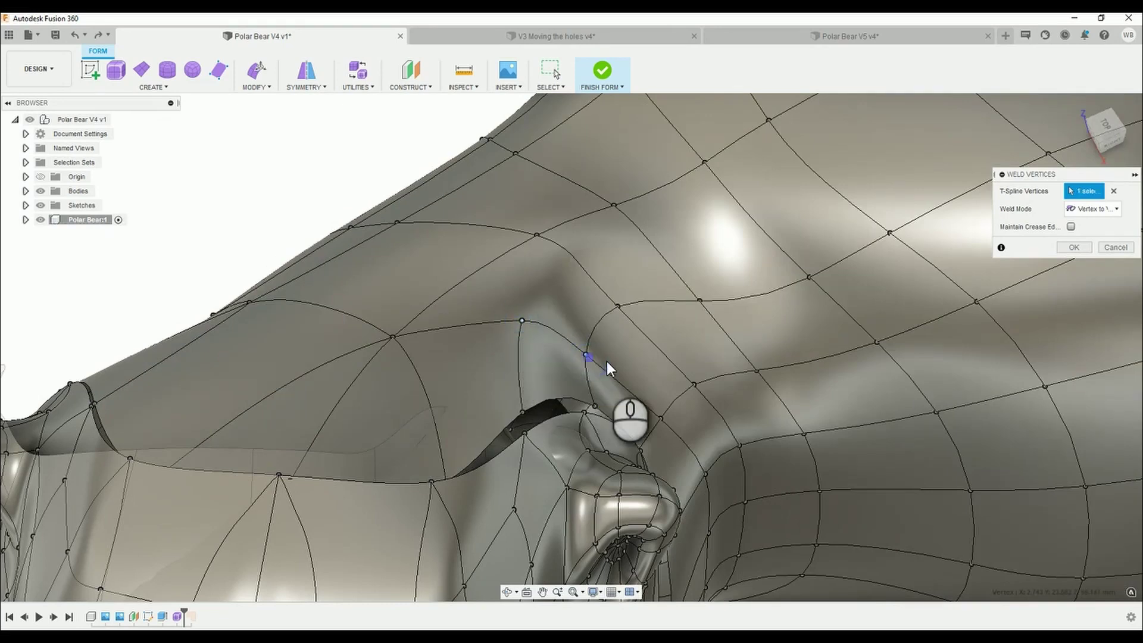
left_click(609, 362)
middle_click_drag(608, 362, 540, 364, "shift")
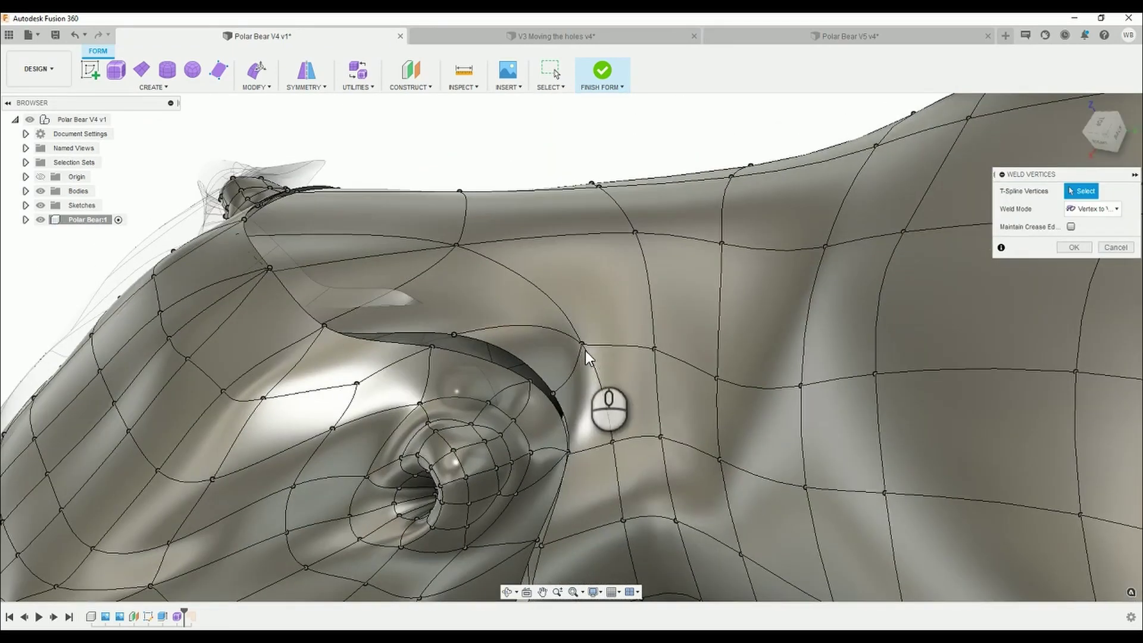
Look over the neck and head from above and below, and close Polar Bear V4 without saving the changes
scroll(566, 392, "down", 7)
middle_click_drag(589, 408, 605, 428, "shift")
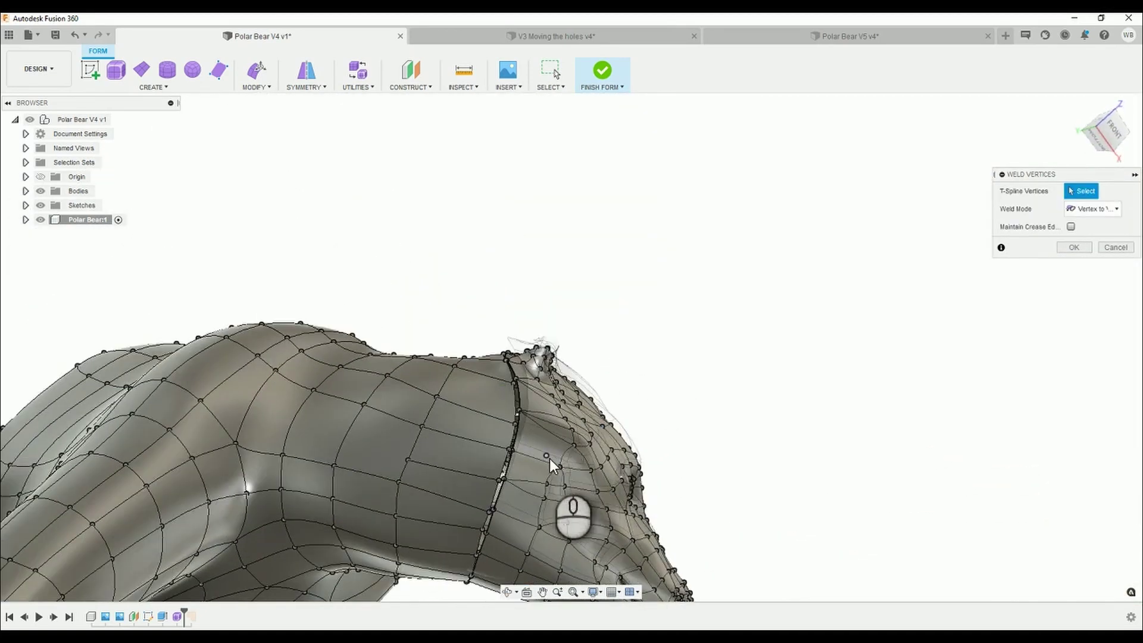
middle_click_drag(547, 468, 526, 294, "shift")
middle_click_drag(531, 456, 542, 570, "shift")
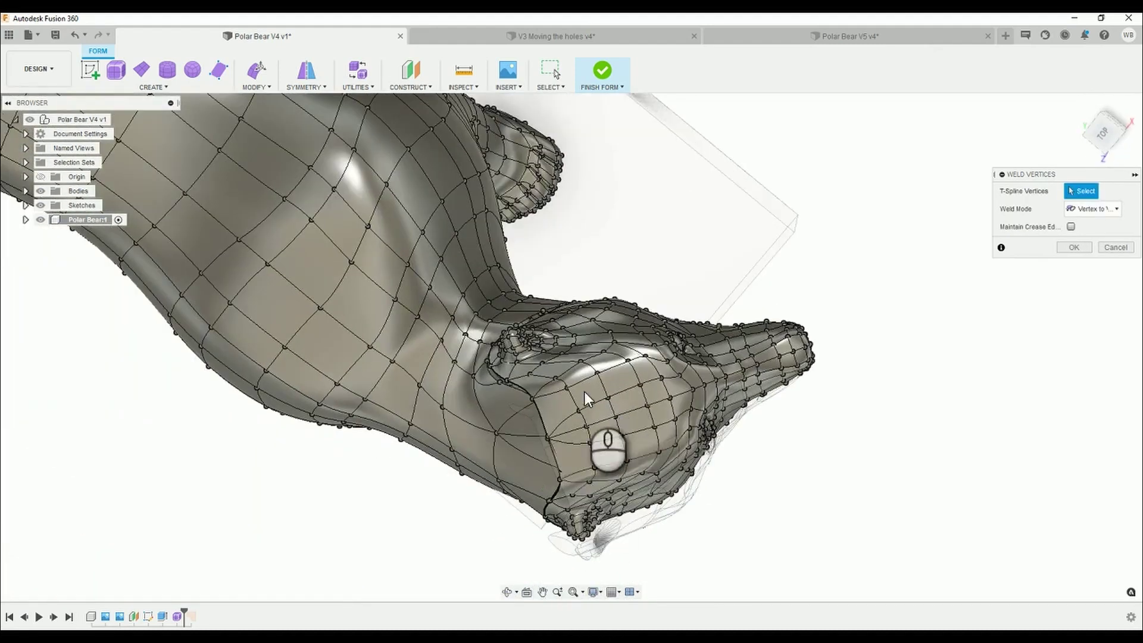
middle_click_drag(674, 396, 664, 62, "shift")
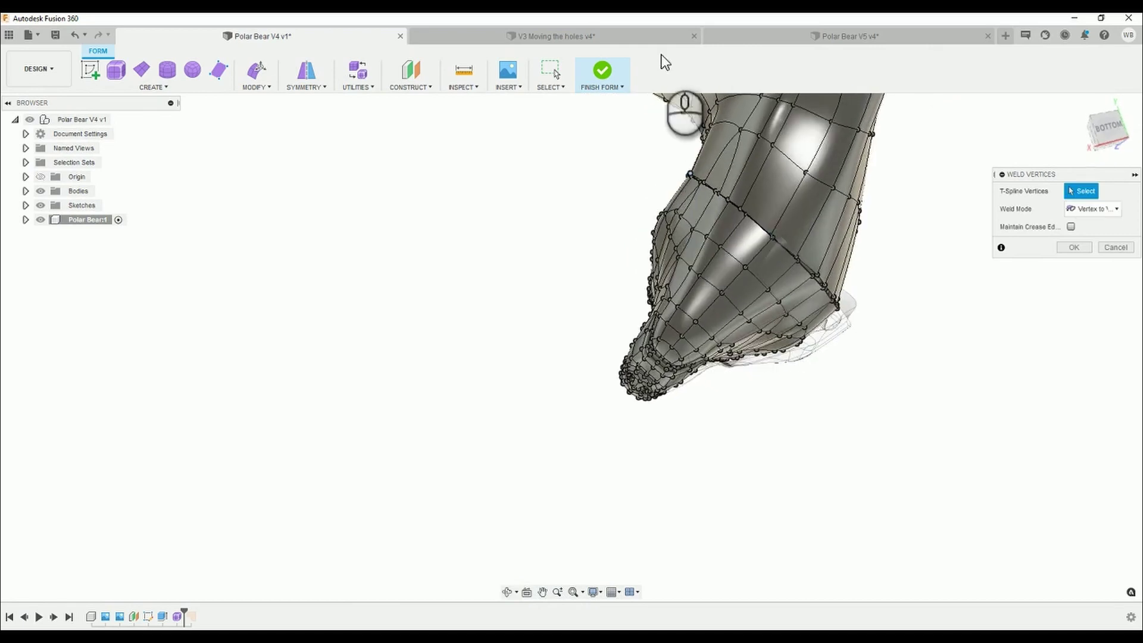
left_click(399, 36)
left_click(563, 342)
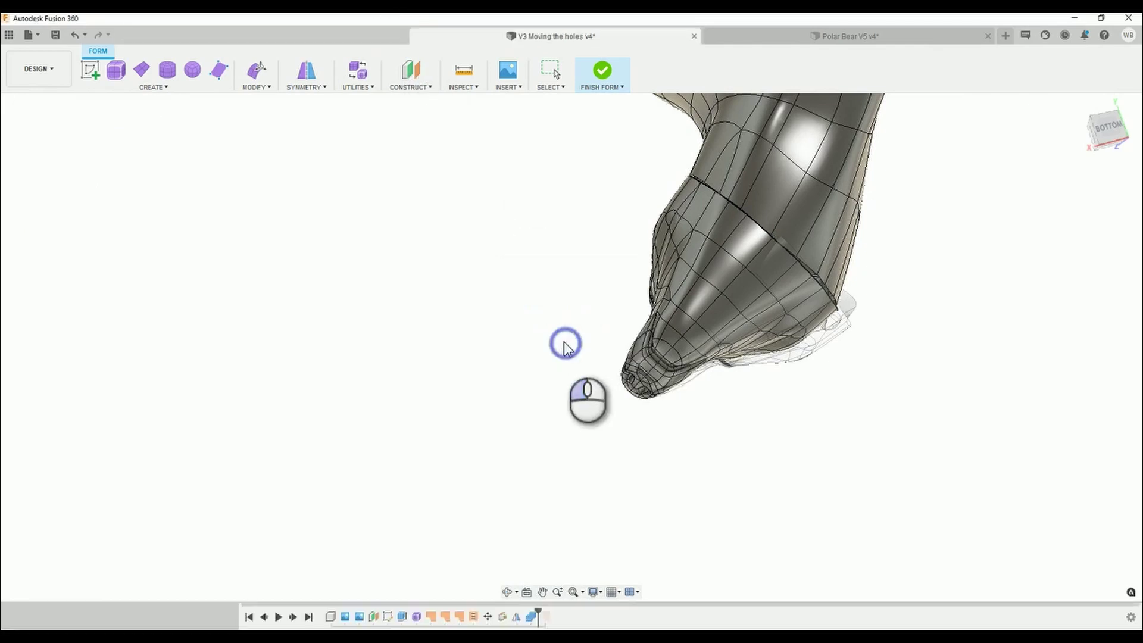
View the V3 Moving the holes bear from behind and the side, and close that document without saving
middle_click_drag(699, 232, 598, 233, "shift")
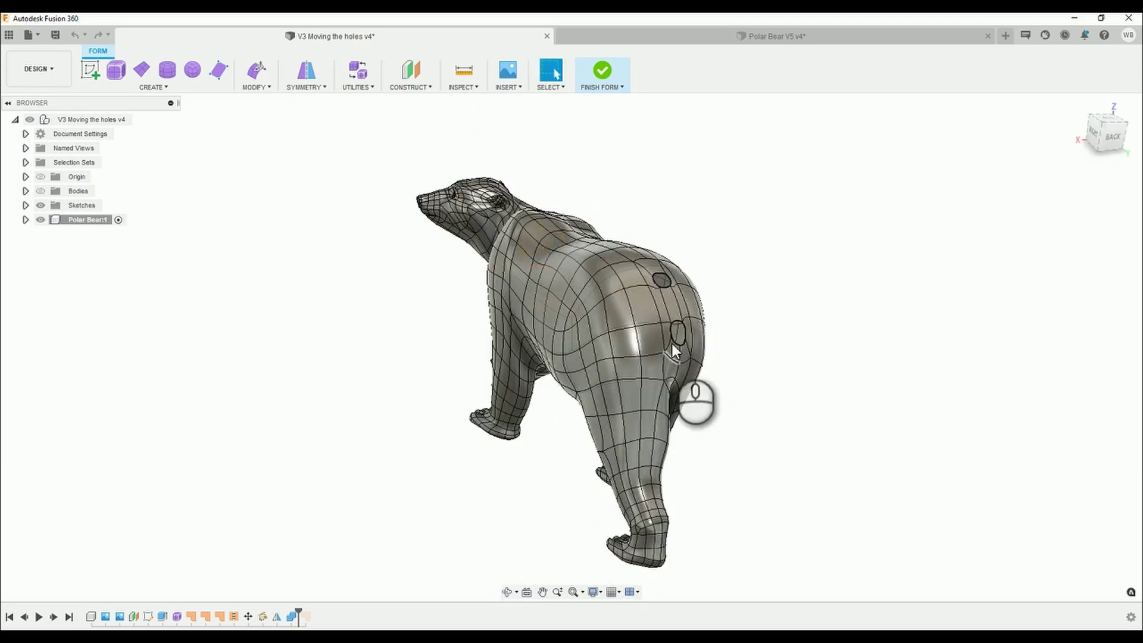
middle_click_drag(672, 344, 672, 372, "shift")
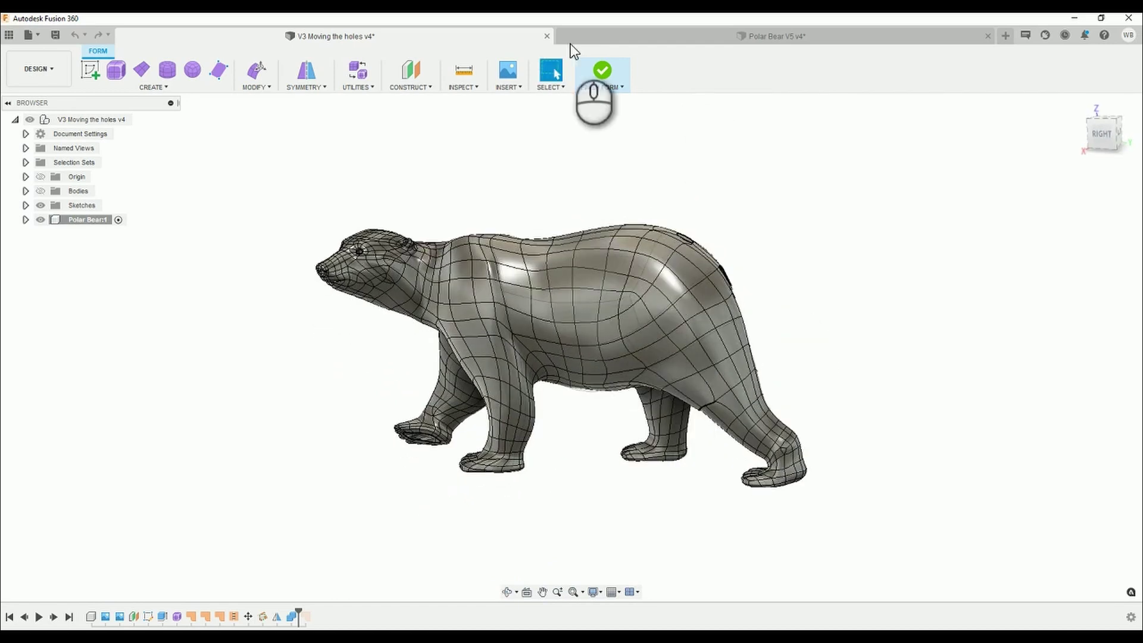
left_click(548, 35)
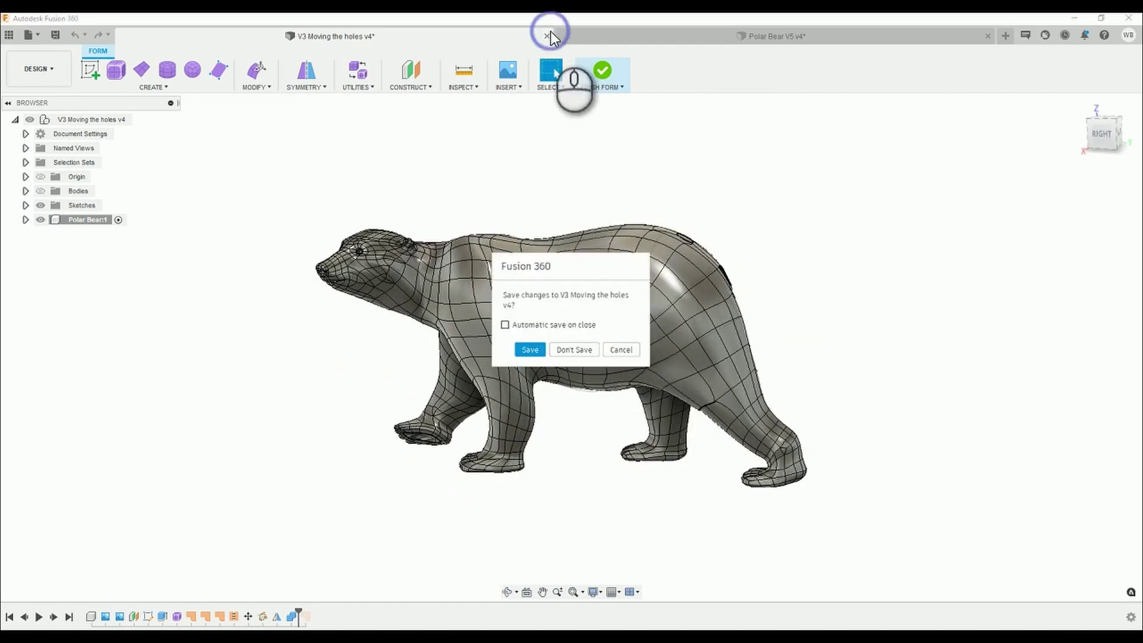
left_click(585, 349)
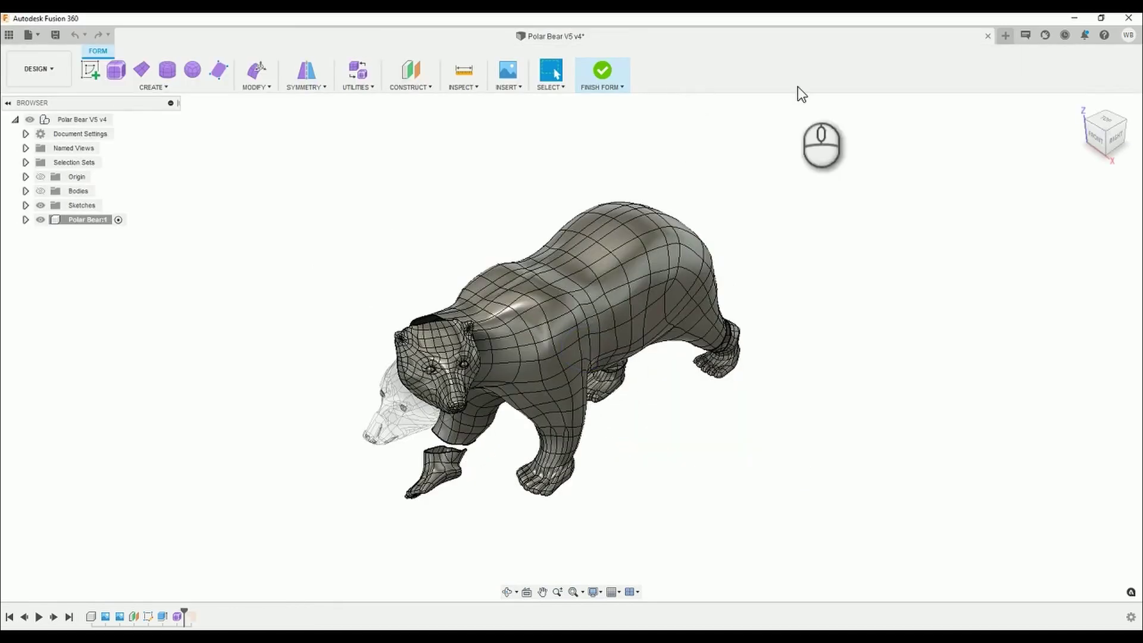
View the Polar Bear V5 model from the side and close the document without saving its changes
middle_click_drag(883, 102, 806, 125, "shift")
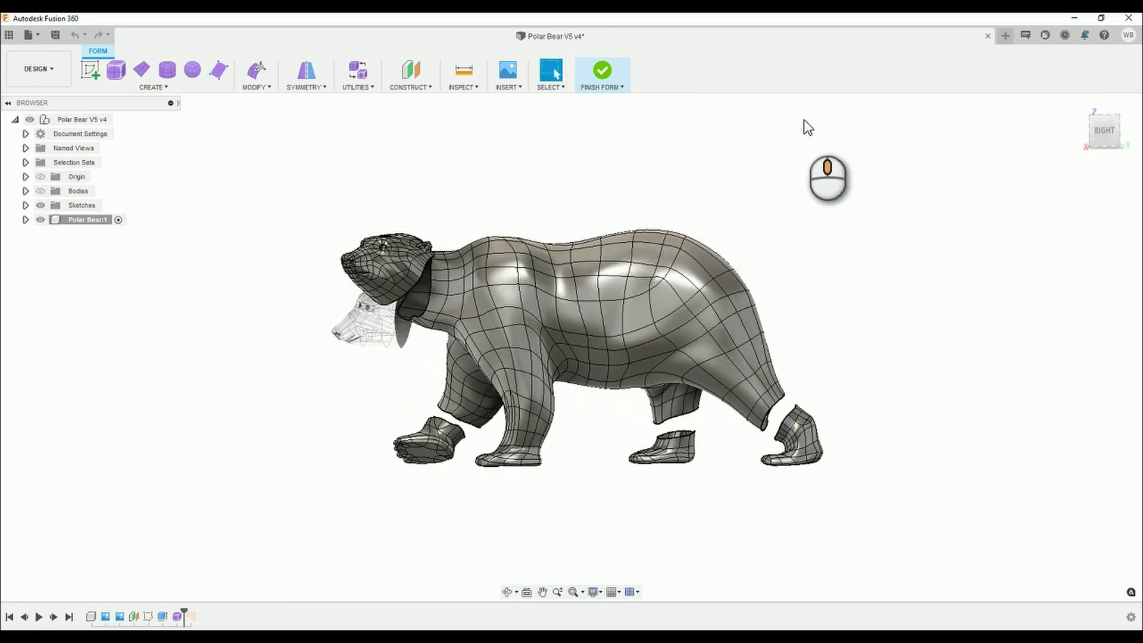
left_click(987, 36)
left_click(567, 345)
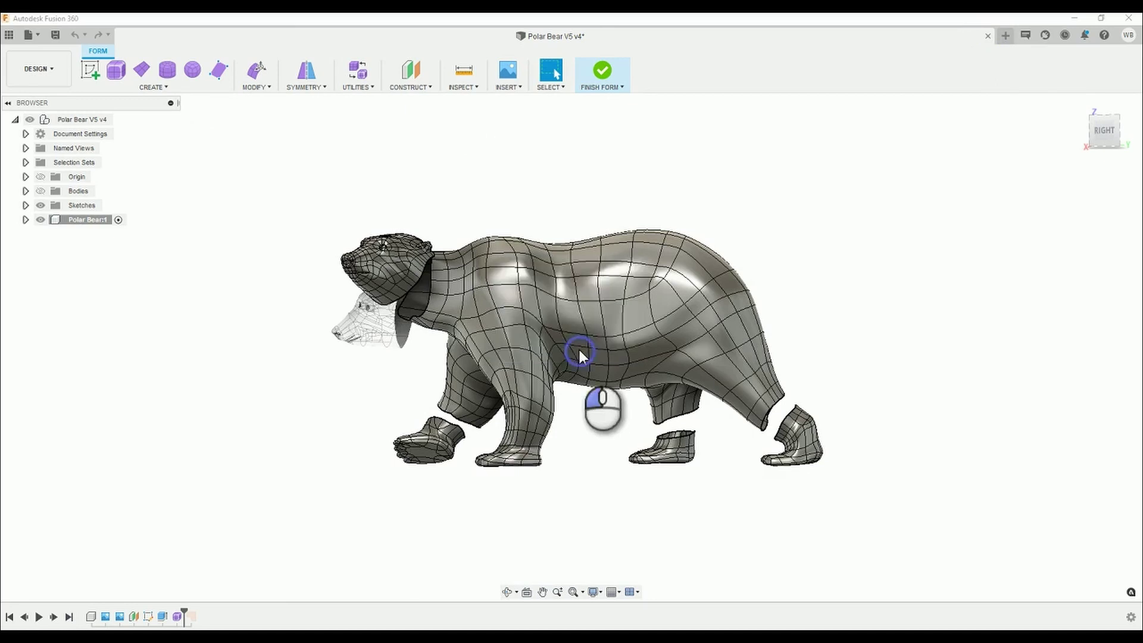
Open the Polar Bear V2 design from the 0016 - Animal - Polar Bear project folder
left_click(9, 35)
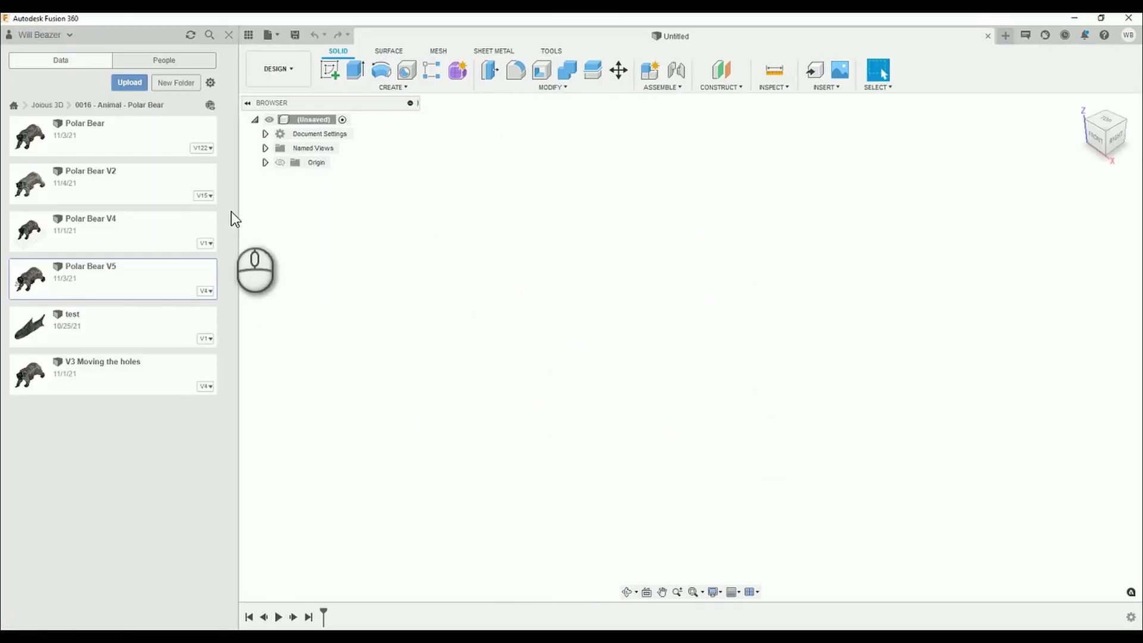
double_click(141, 177)
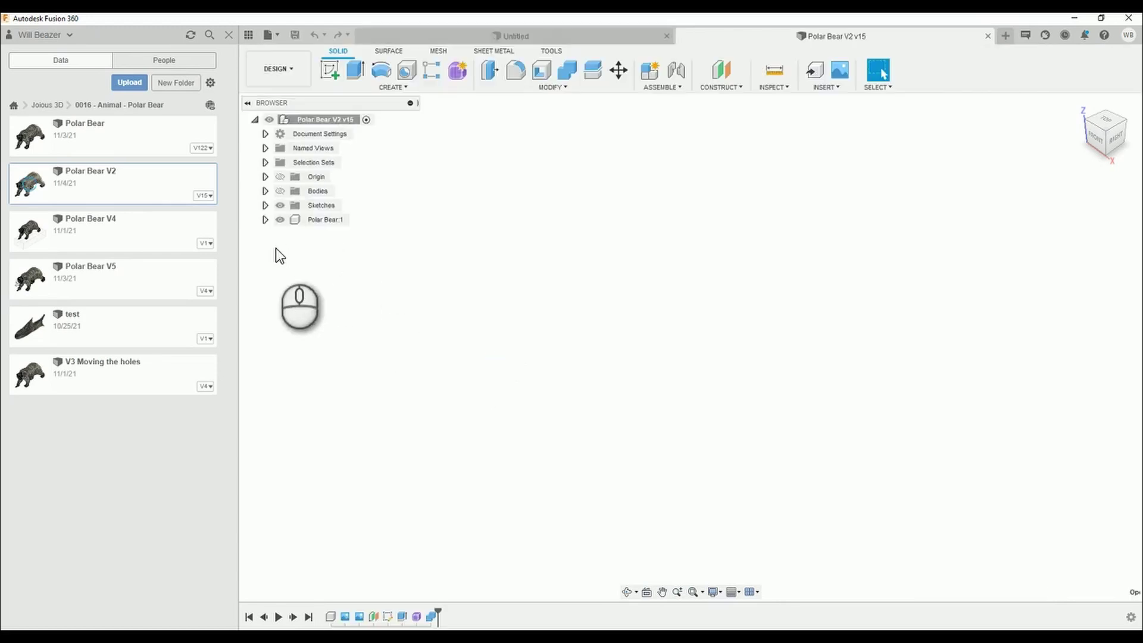
left_click(249, 35)
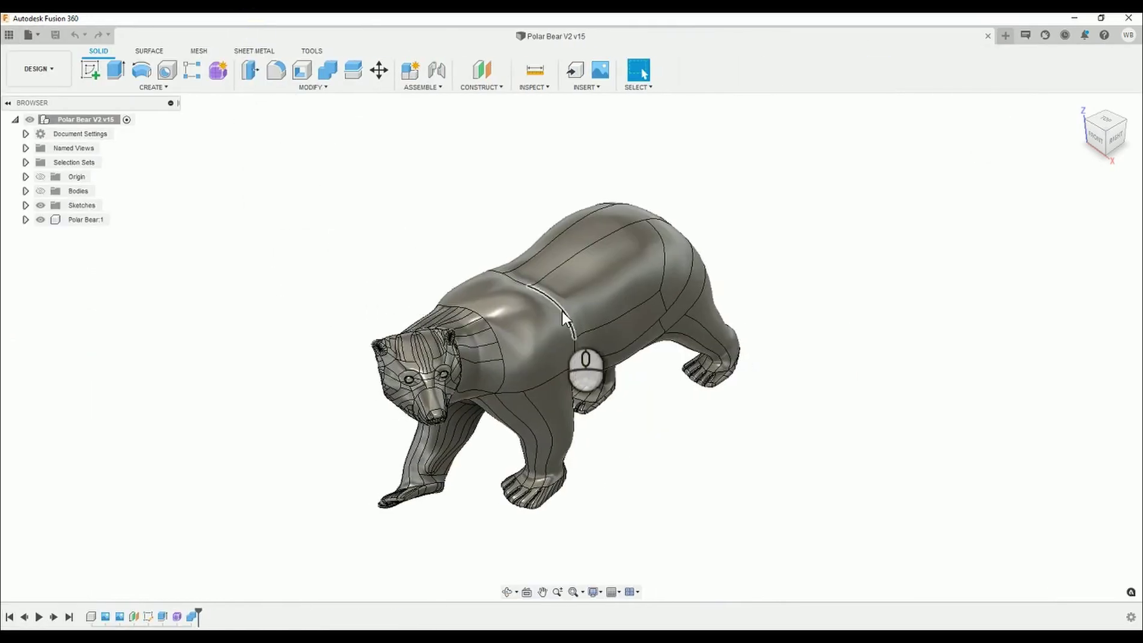
Open the Form1 feature of the Polar Bear V2 design for editing
middle_click_drag(562, 312, 556, 275, "shift")
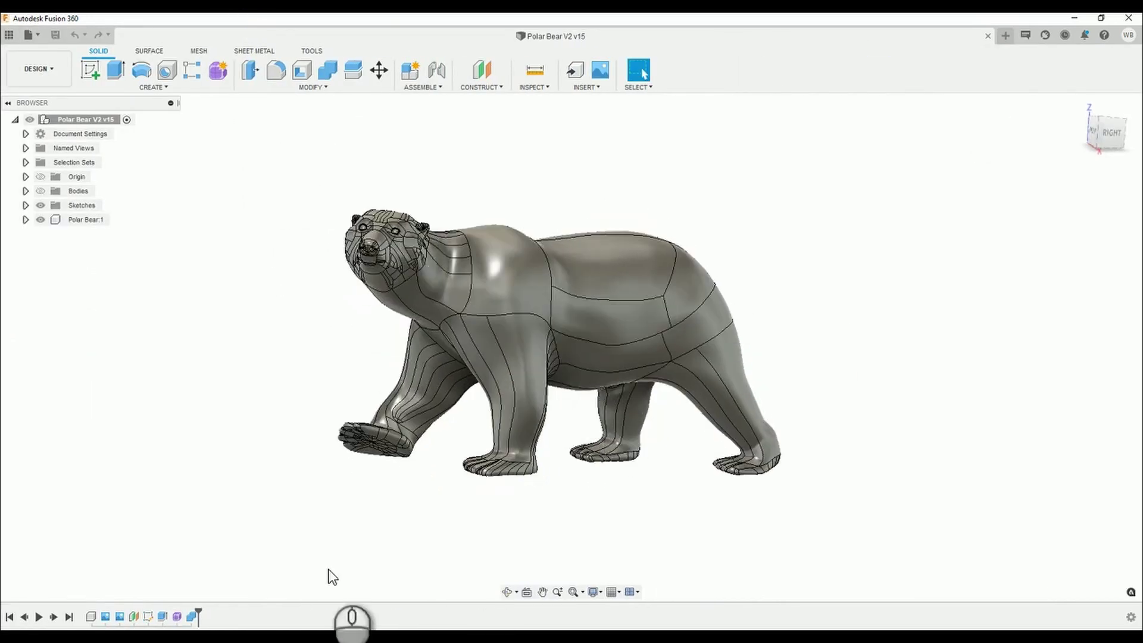
right_click(193, 618)
left_click(234, 513)
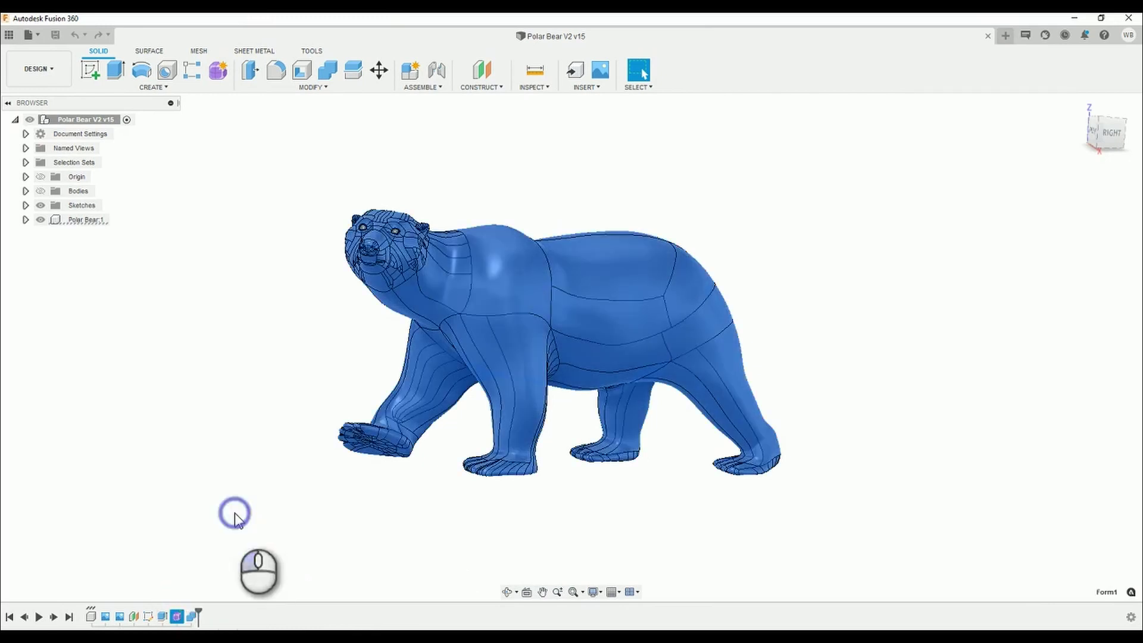
Examine the mesh around the bear's rump, tail and flank from behind and from the side
middle_click_drag(625, 405, 591, 352, "shift")
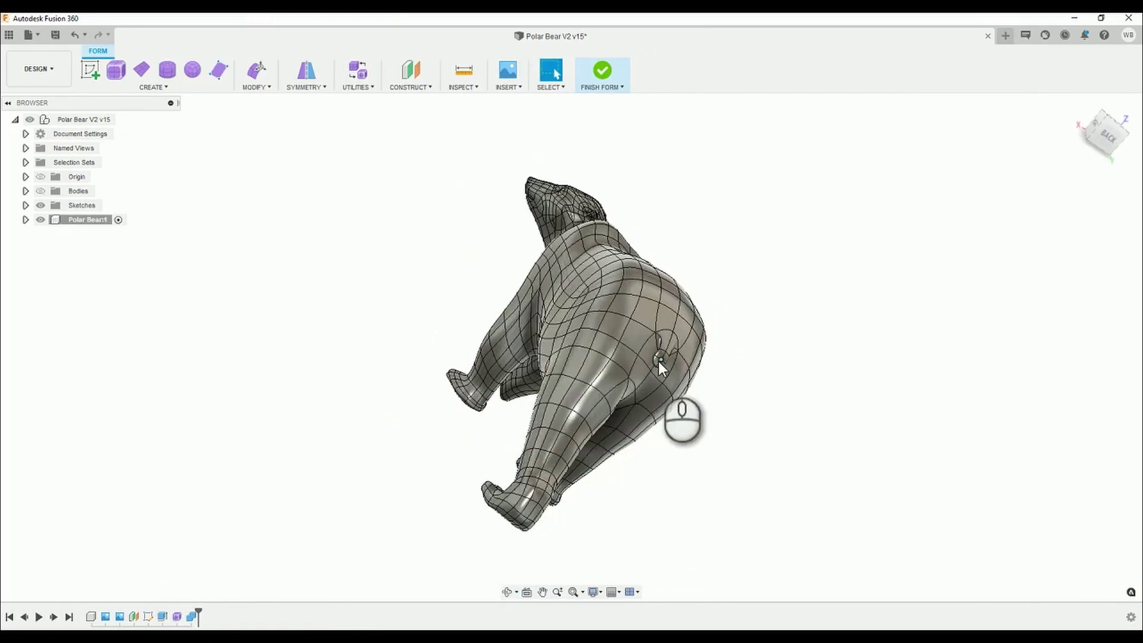
scroll(649, 361, "up", 5)
scroll(649, 356, "down", 3)
middle_click_drag(696, 357, 459, 321, "shift")
scroll(459, 322, "down", 5)
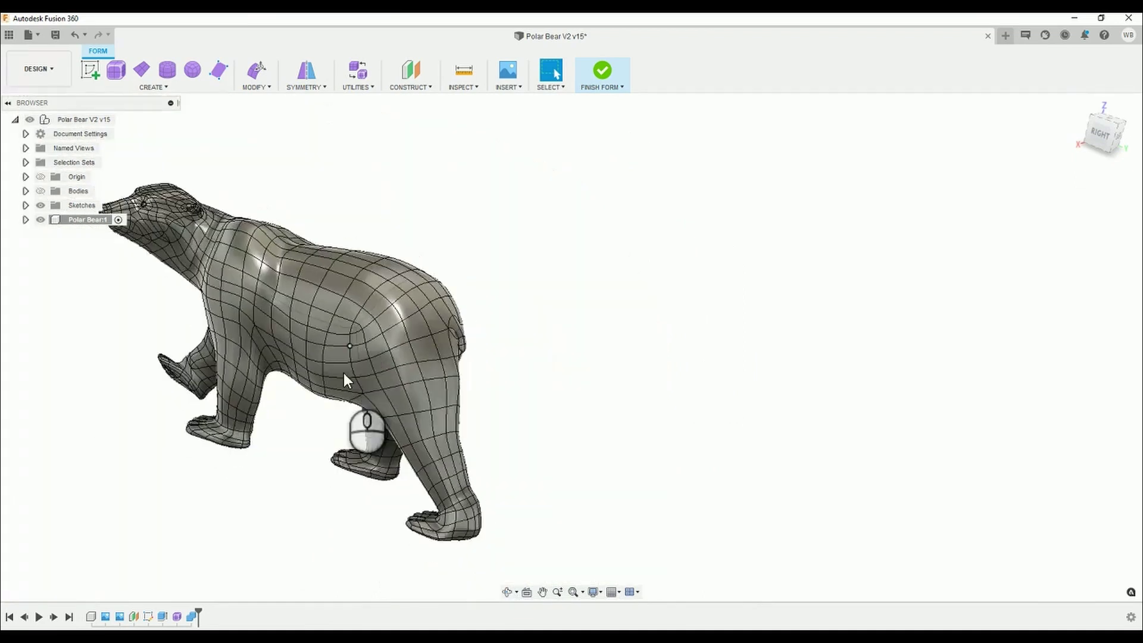
scroll(384, 346, "up", 1)
scroll(383, 345, "up", 3)
scroll(388, 360, "down", 3)
Examine the mesh flow around the rear paws' toes, the legs and the front of the body
middle_click_drag(377, 362, 453, 417, "shift")
scroll(485, 508, "up", 6)
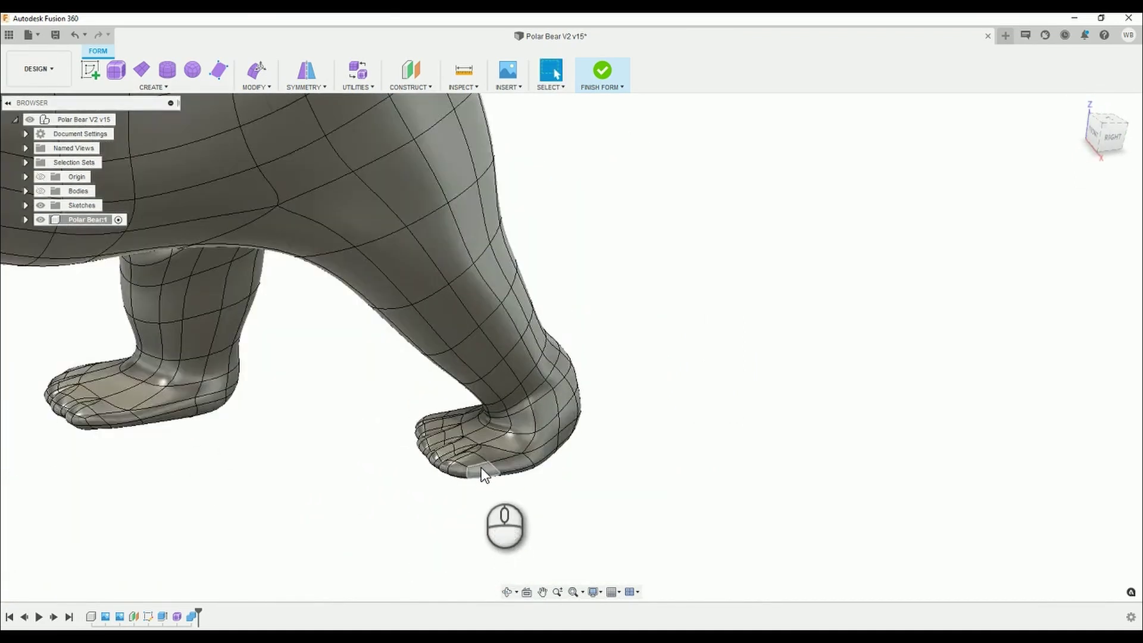
middle_click_drag(488, 462, 523, 431, "shift")
scroll(523, 431, "down", 6)
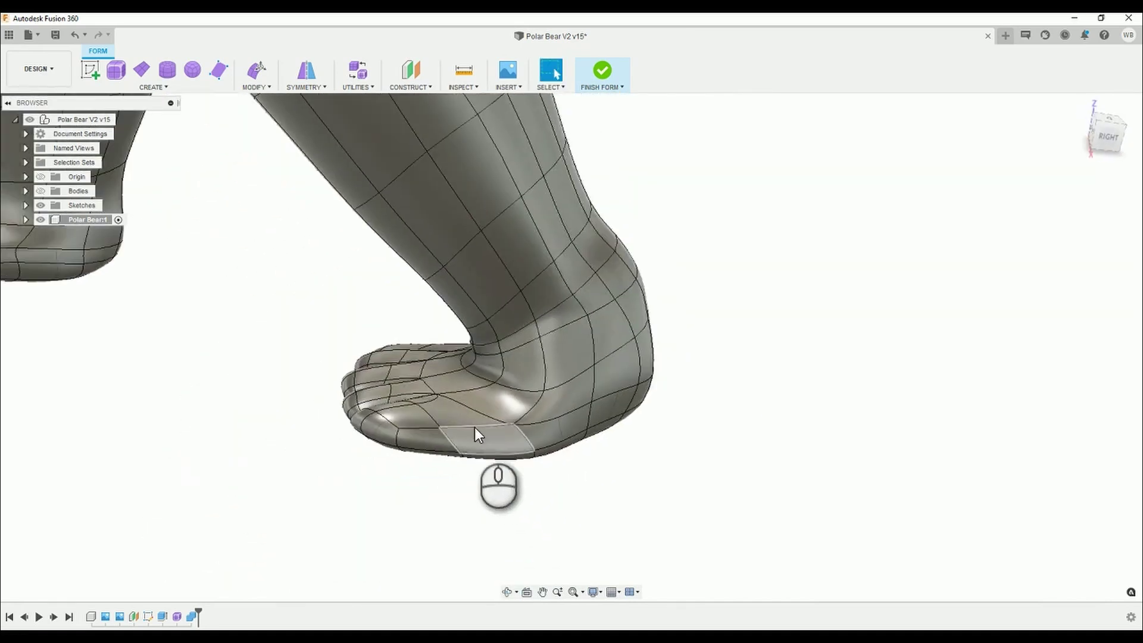
scroll(395, 419, "down", 2)
middle_click_drag(387, 372, 729, 374)
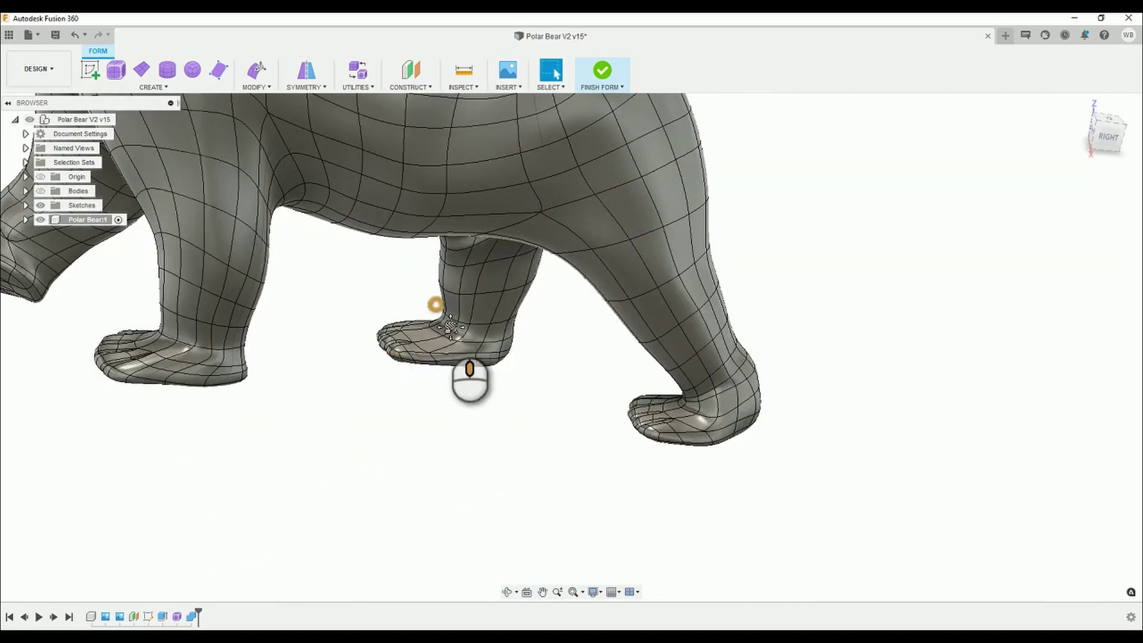
scroll(434, 304, "up", 5)
middle_click_drag(419, 378, 474, 329)
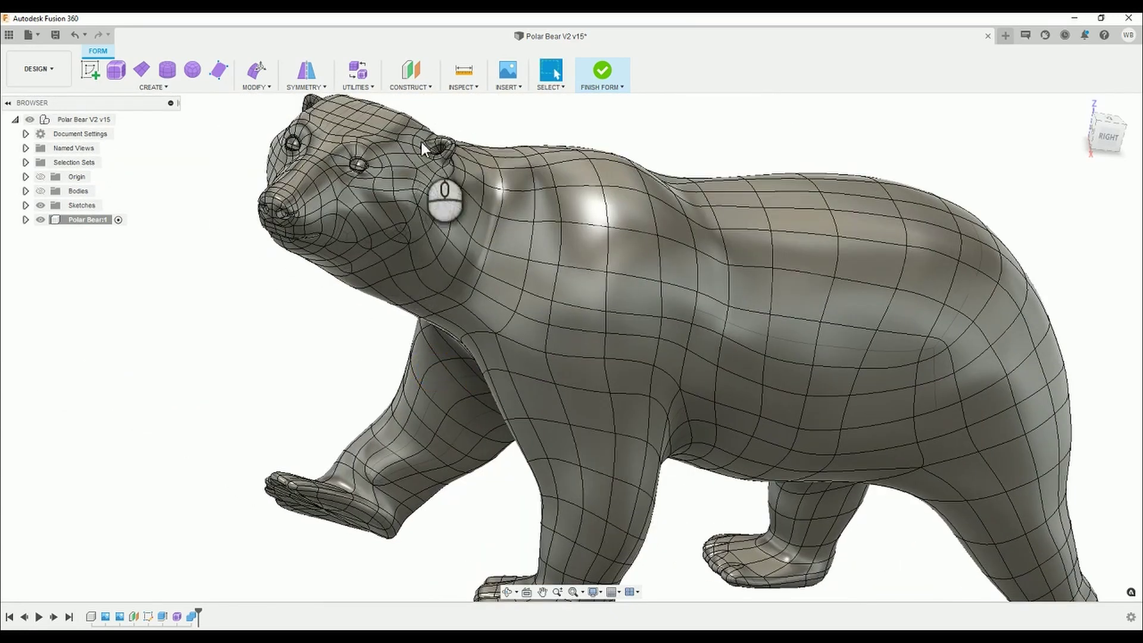
Inspect the Polar Bear component's bodies by toggling the visibility of Body5 and highlighting Body2, clearing the selection at the end
left_click(26, 219)
left_click(37, 253)
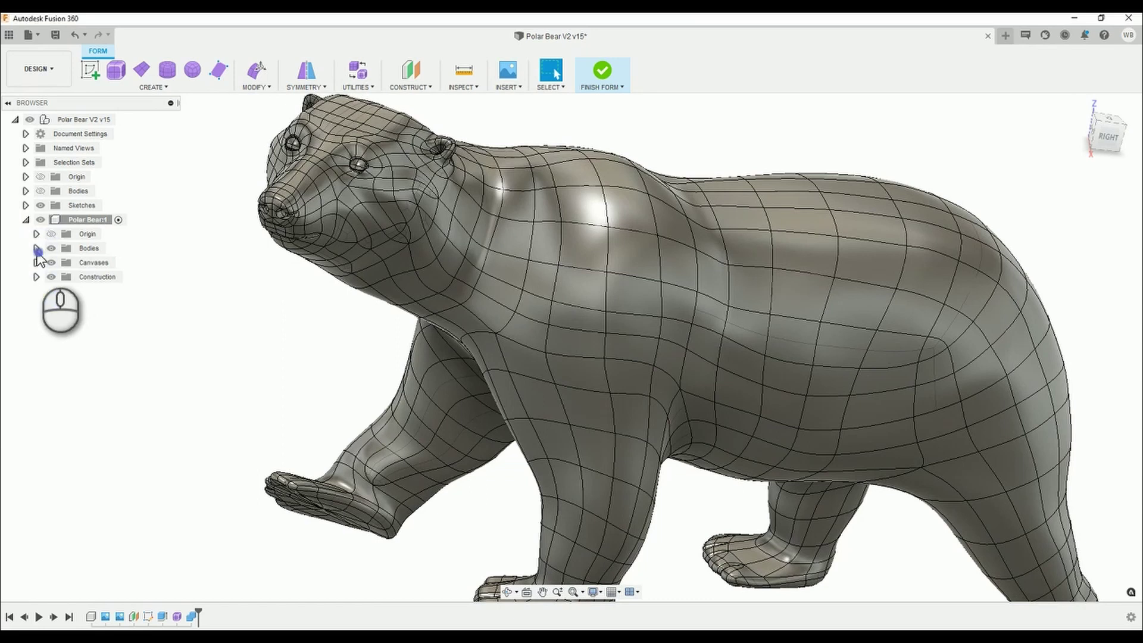
left_click(63, 276)
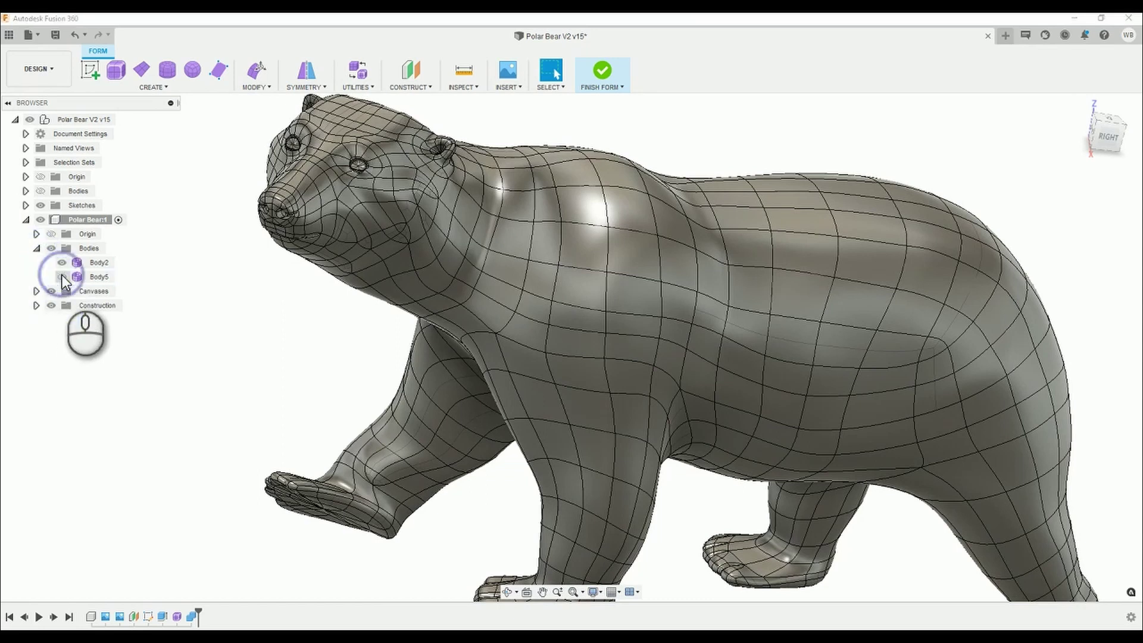
left_click(87, 263)
scroll(405, 249, "down", 4)
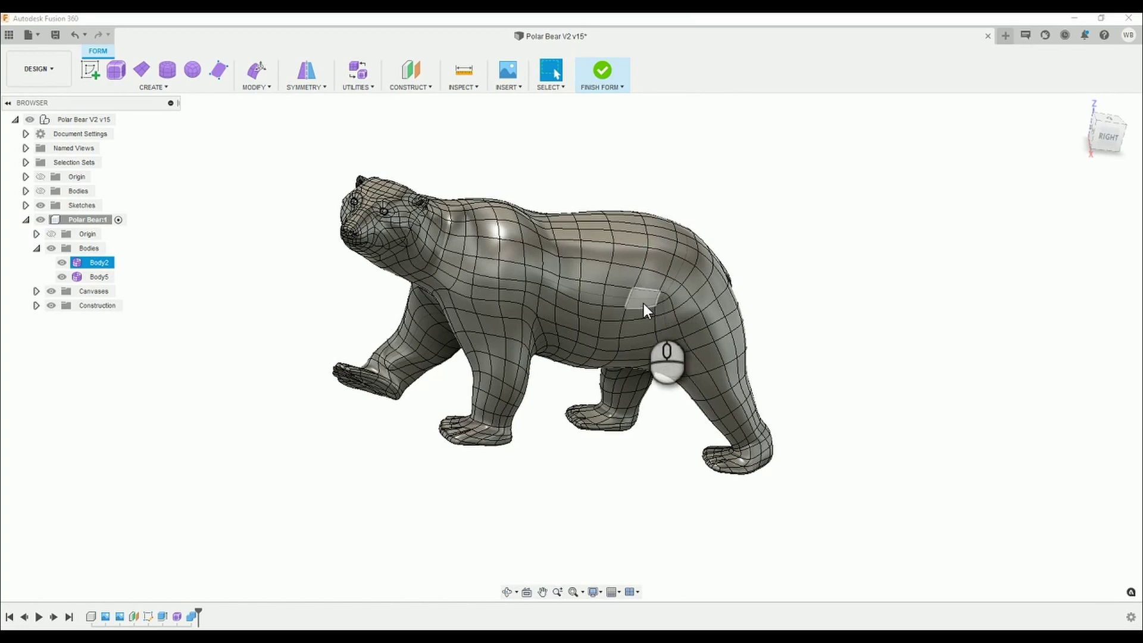
key("Escape")
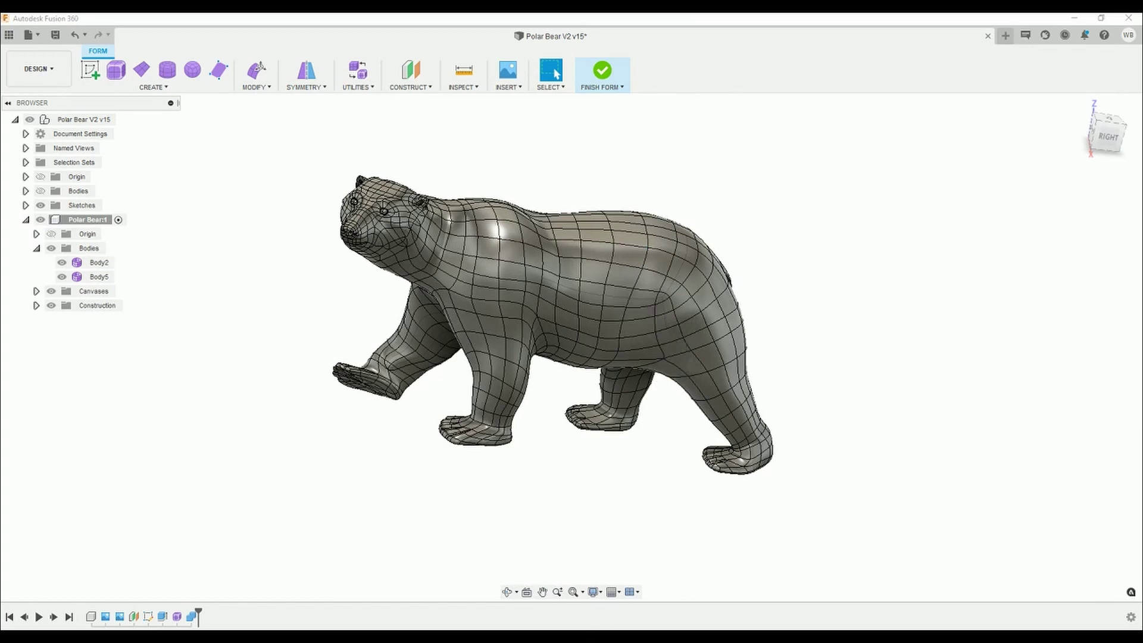